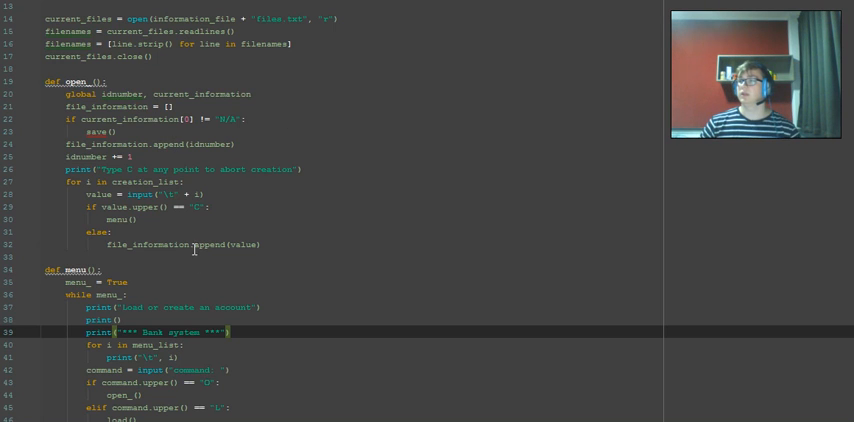
# - Start a blank line after the creation loop, outdented to the open_() body level
pyautogui.click(272, 244)
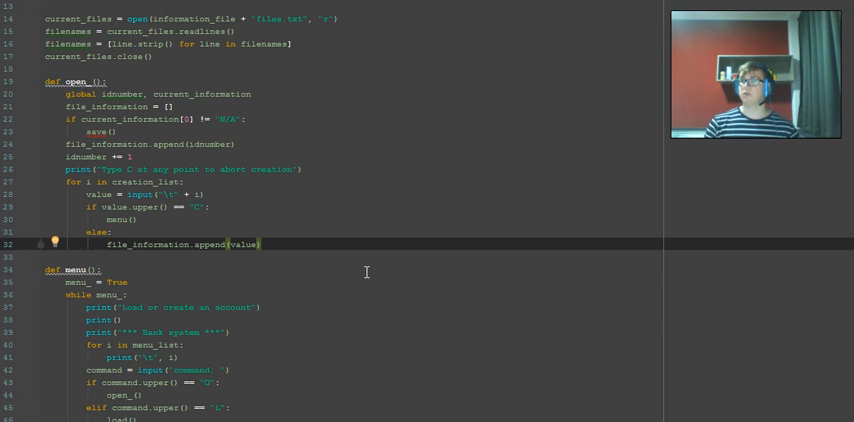
pyautogui.press('Return')
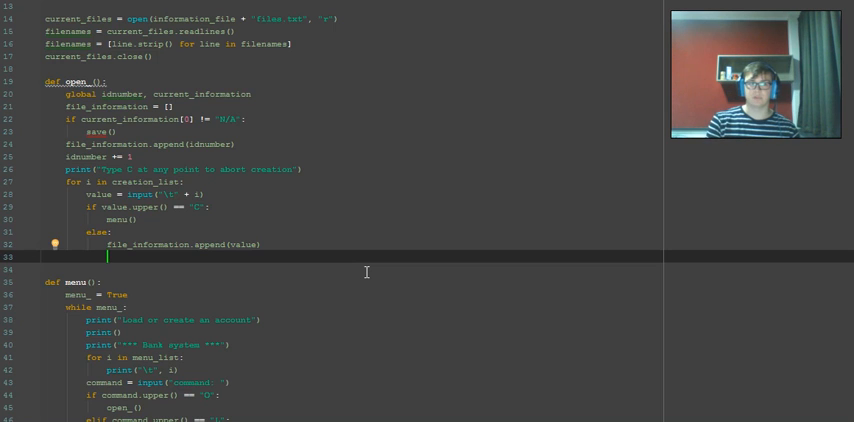
pyautogui.press('BackSpace')
pyautogui.press('BackSpace')
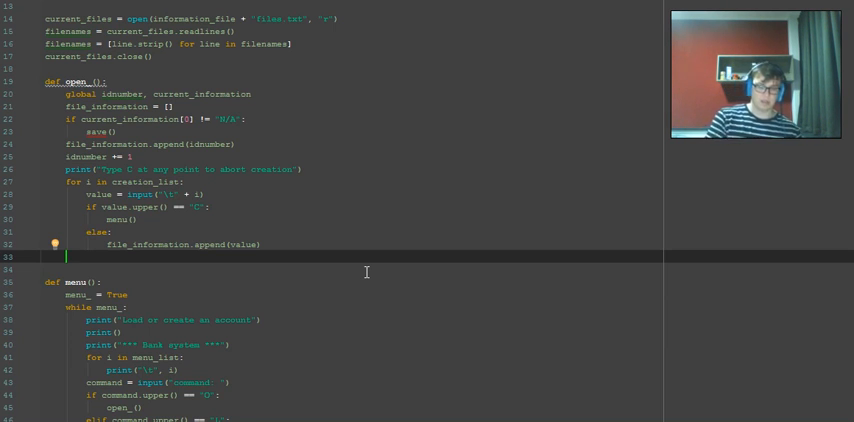
pyautogui.write('file ')
pyautogui.write('_')
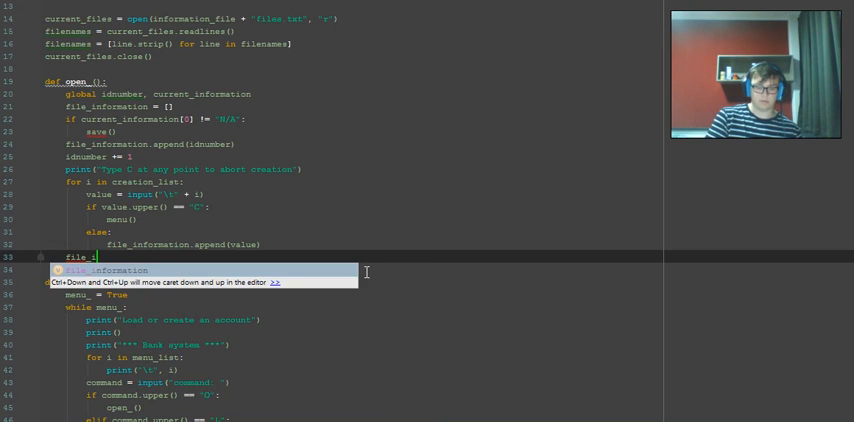
pyautogui.write('informat')
# - Append "Account opened - $" plus file_information[2], the starting balance, to file_information
pyautogui.press('Return')
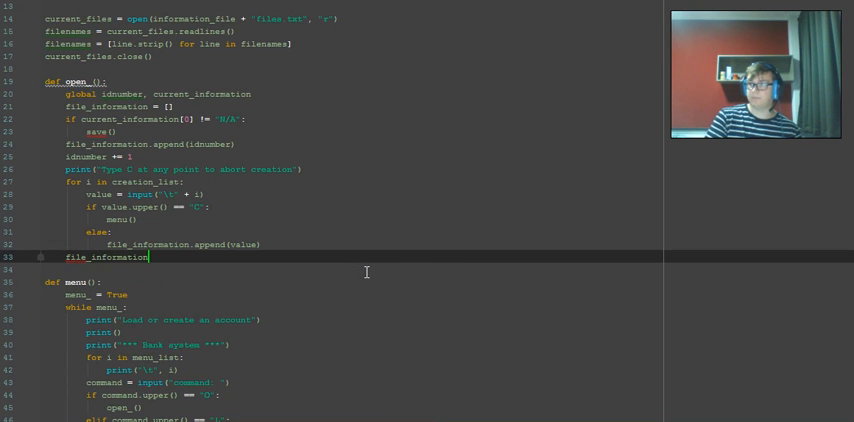
pyautogui.write('.')
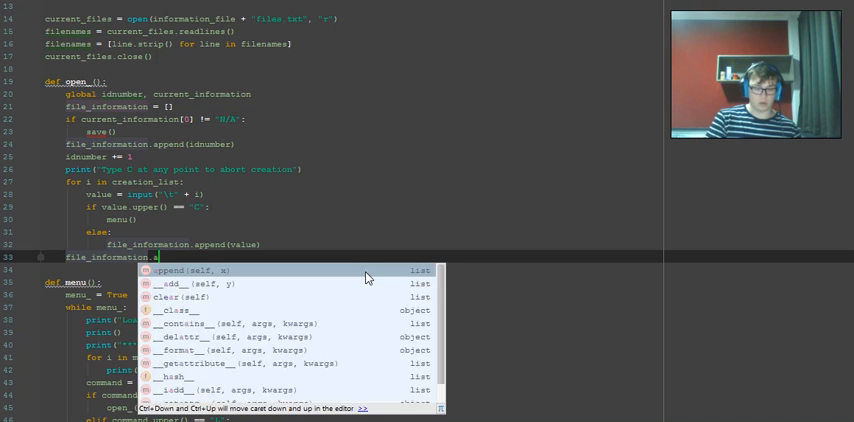
pyautogui.write('append')
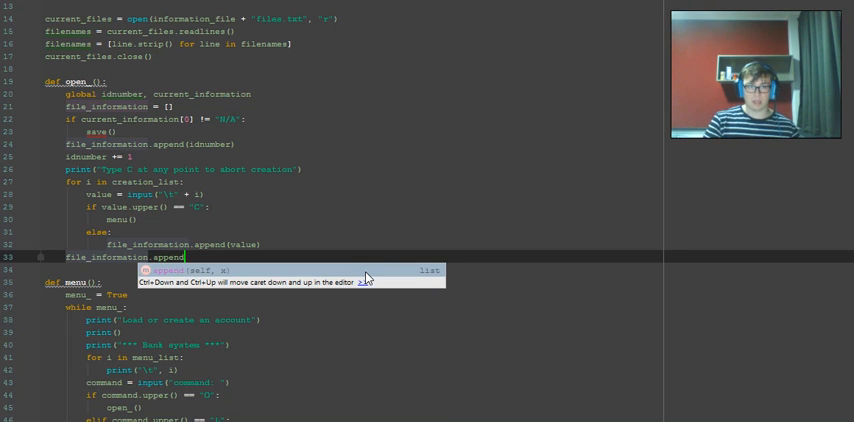
pyautogui.write('(')
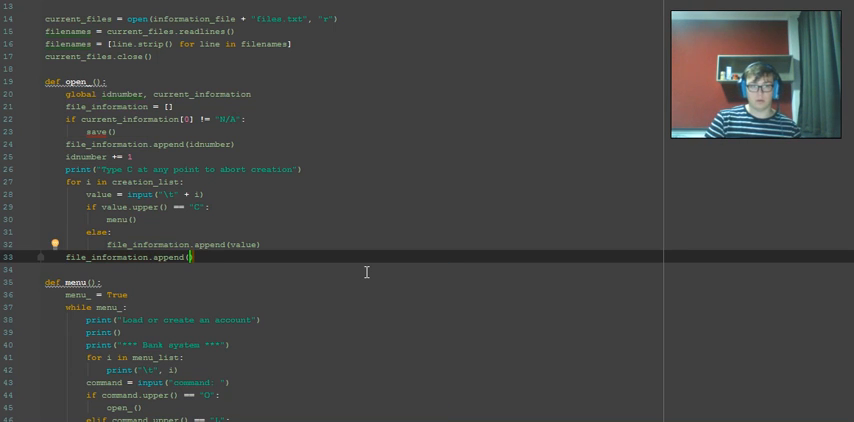
pyautogui.write('"')
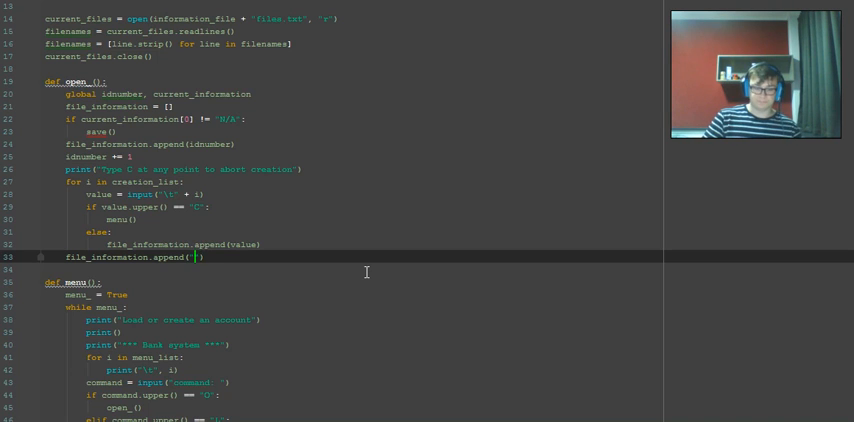
pyautogui.write('Account opened')
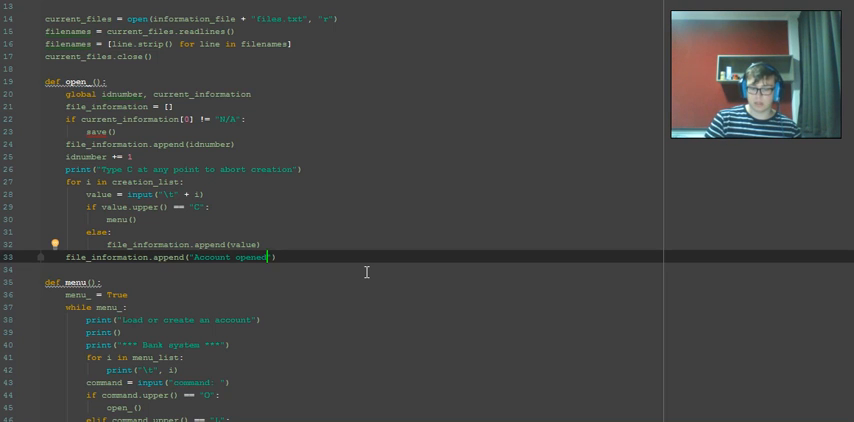
pyautogui.write(' - ')
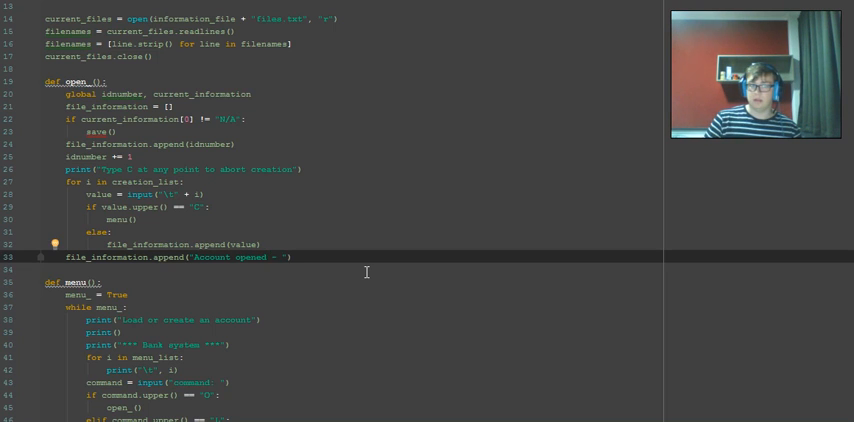
pyautogui.write('$" + ')
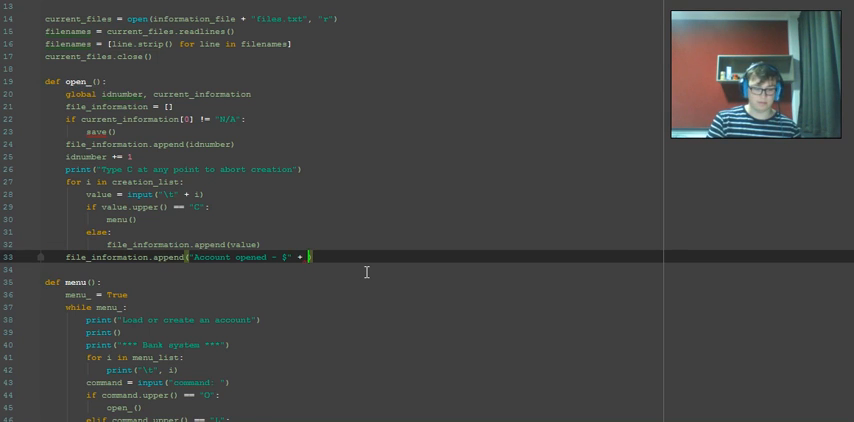
pyautogui.write('file')
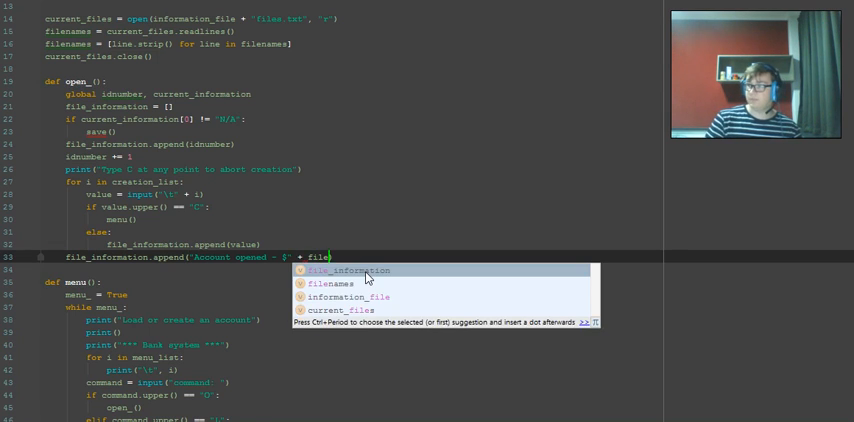
pyautogui.press('Return')
pyautogui.write('[3')
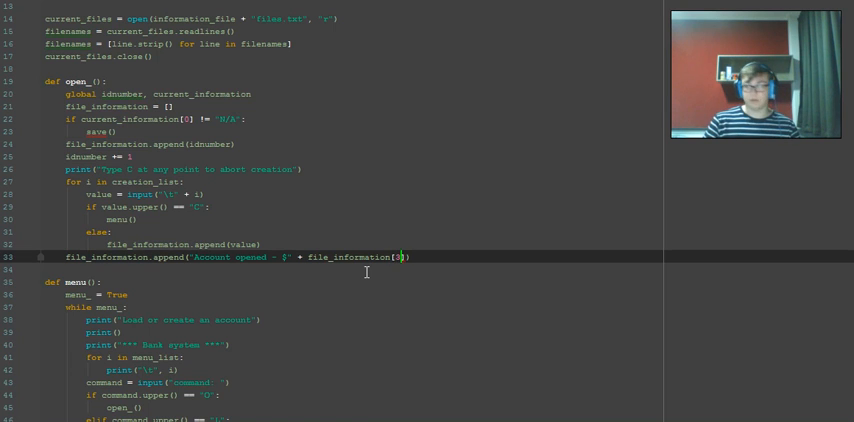
pyautogui.press('BackSpace')
pyautogui.write('2')
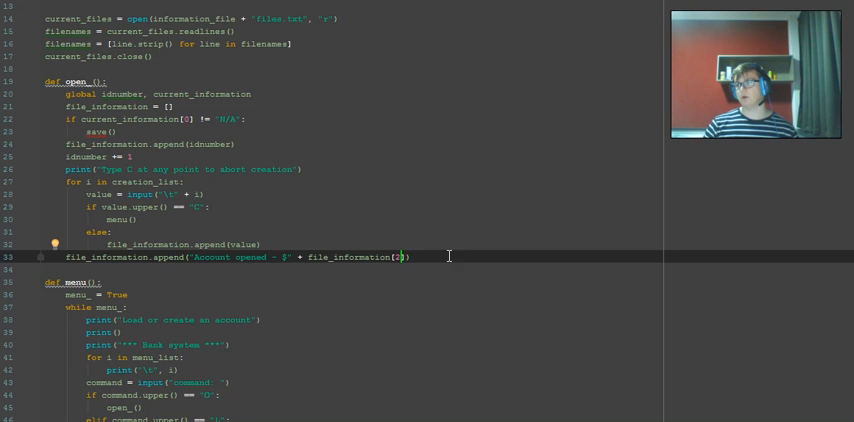
pyautogui.doubleClick(396, 258)
pyautogui.click(415, 258)
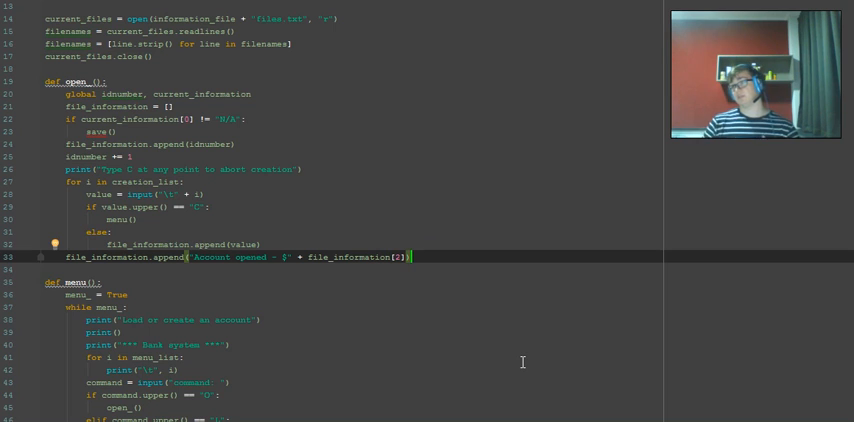
pyautogui.scroll(4, 359, 311)
pyautogui.doubleClick(184, 56)
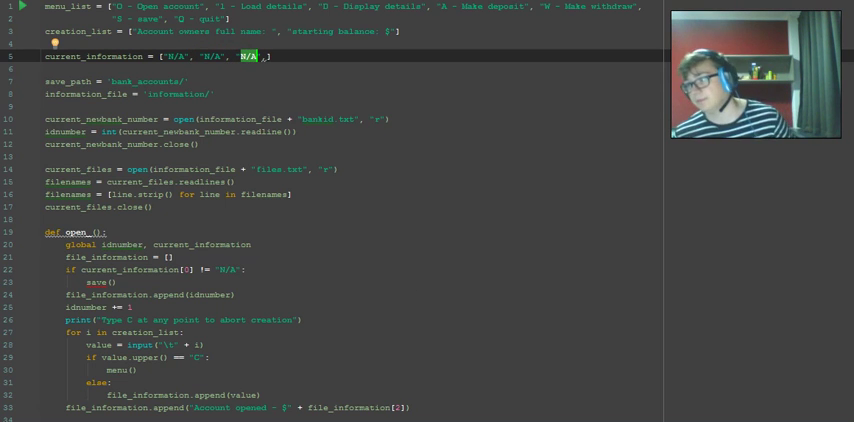
pyautogui.scroll(-4, 455, 408)
# - Assign file_information to current_information as the last line of open_()
pyautogui.click(427, 258)
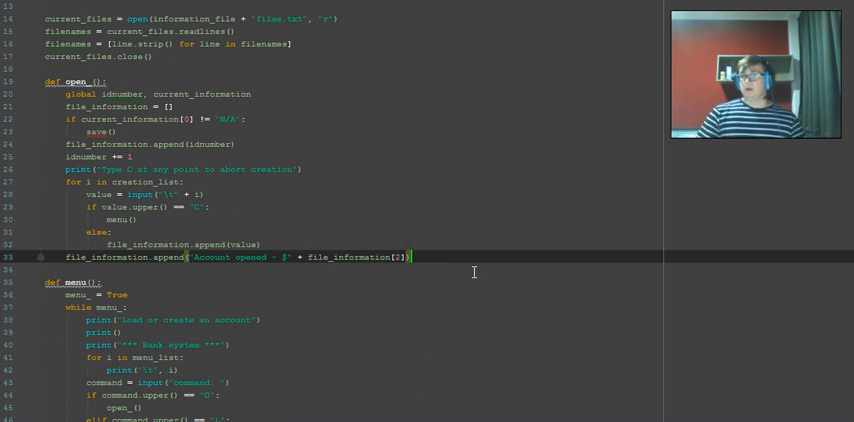
pyautogui.press('Return')
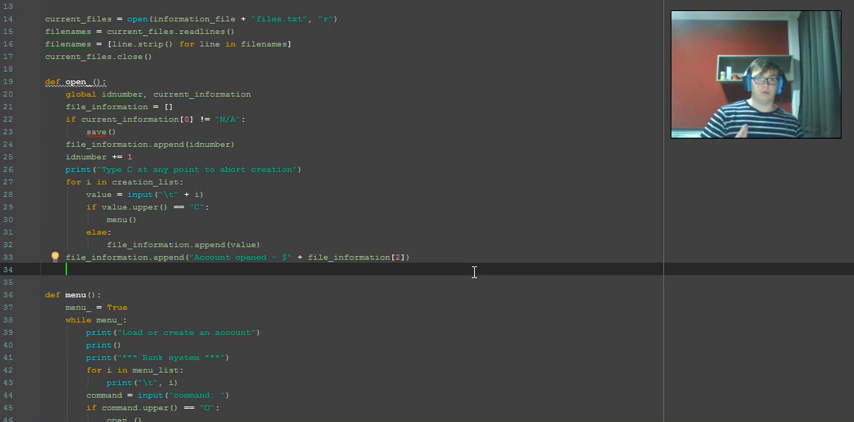
pyautogui.write('curr')
pyautogui.press('Return')
pyautogui.write('= ')
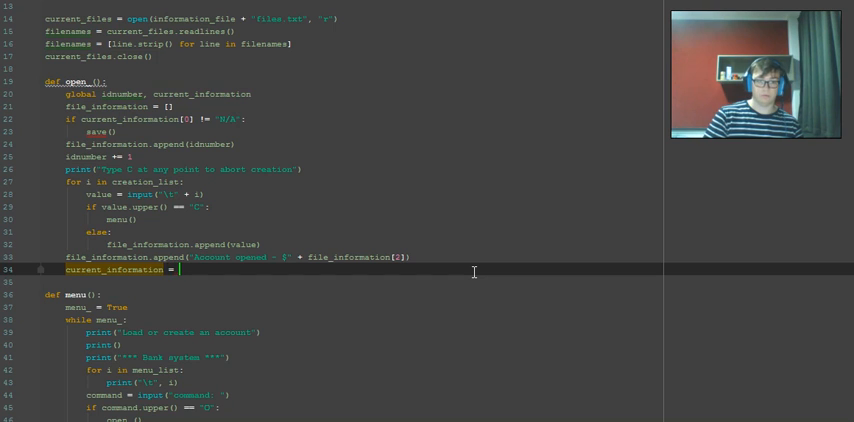
pyautogui.write('file')
pyautogui.press('Return')
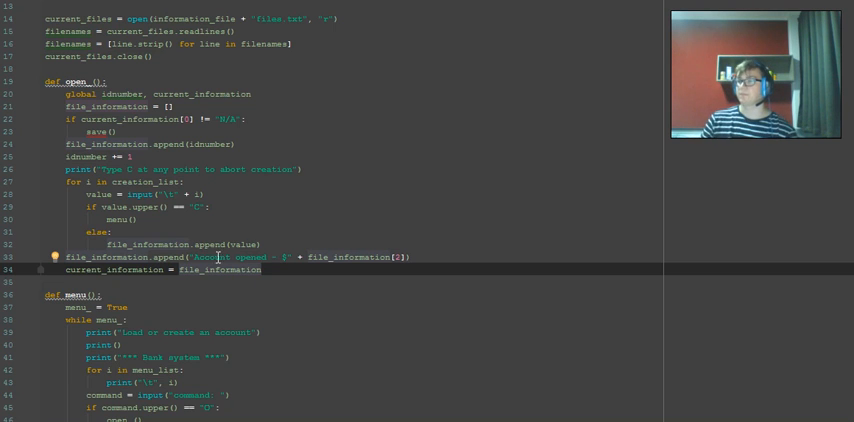
pyautogui.scroll(4, 325, 63)
# - Review the three "N/A" placeholders in the global current_information default on line 5
pyautogui.click(299, 57)
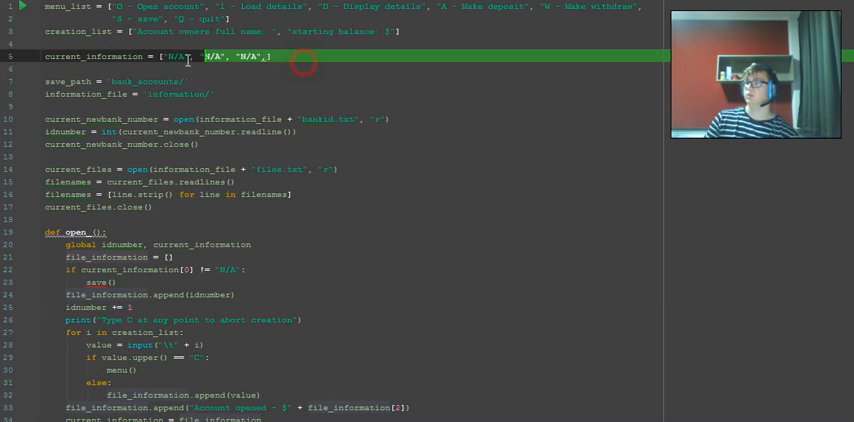
pyautogui.click(300, 44)
pyautogui.click(267, 56)
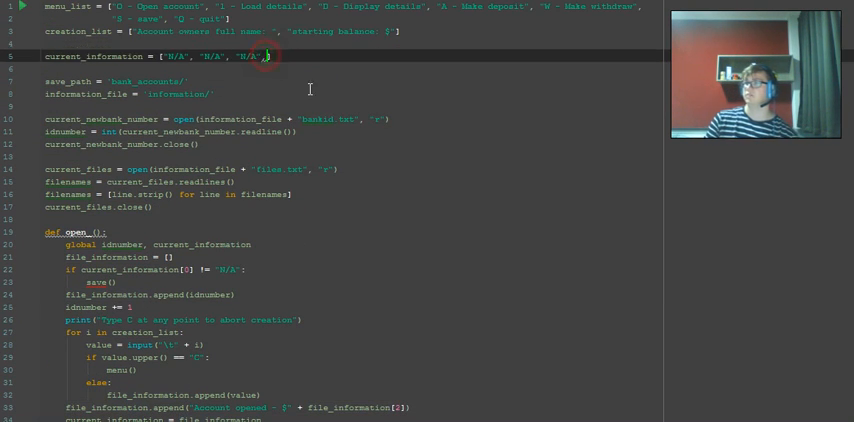
pyautogui.scroll(-1, 255, 195)
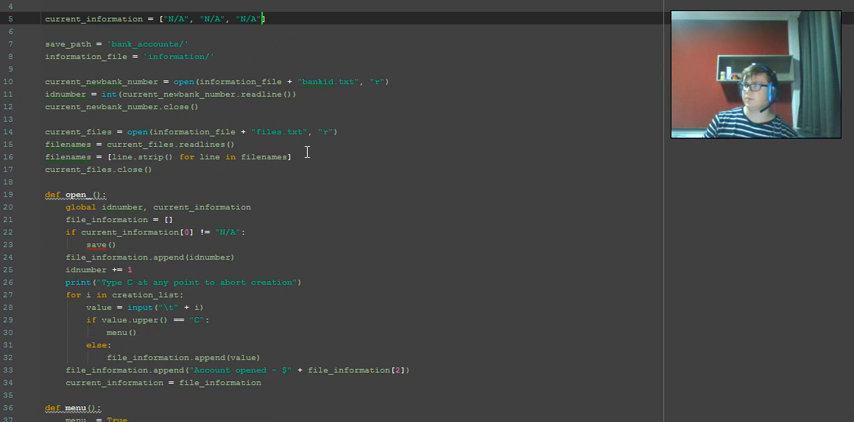
pyautogui.moveTo(288, 157); pyautogui.dragTo(111, 157)
pyautogui.click(243, 207)
pyautogui.scroll(-1, 305, 283)
pyautogui.scroll(-5, 305, 283)
pyautogui.scroll(3, 334, 283)
pyautogui.scroll(1, 330, 290)
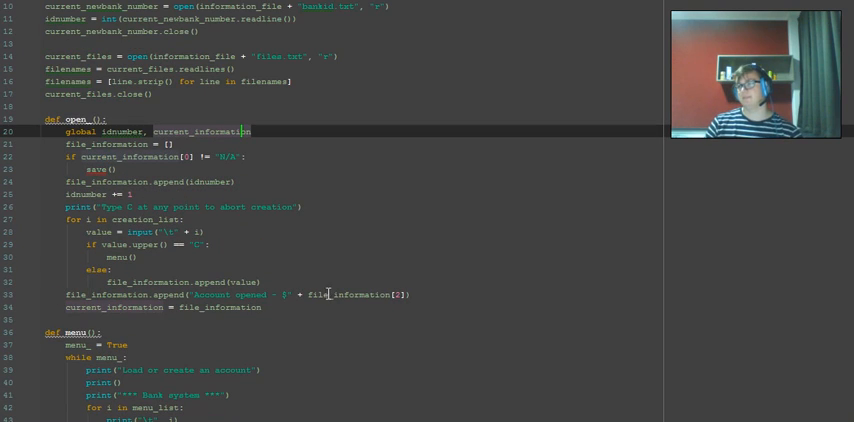
# - Begin save_name = open(save_path ...) on a new line after a blank separator
pyautogui.click(309, 308)
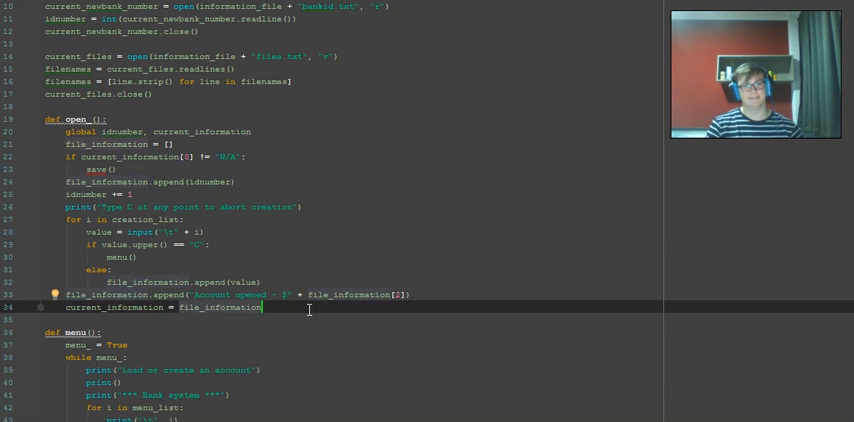
pyautogui.press('Return')
pyautogui.press('BackSpace')
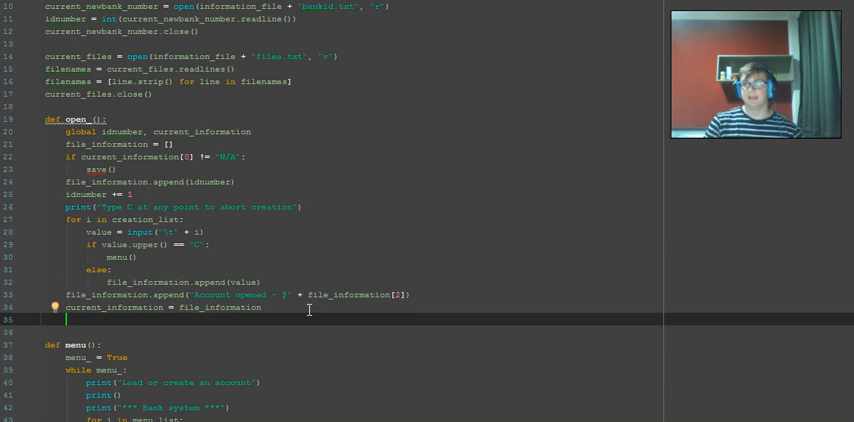
pyautogui.press('Return')
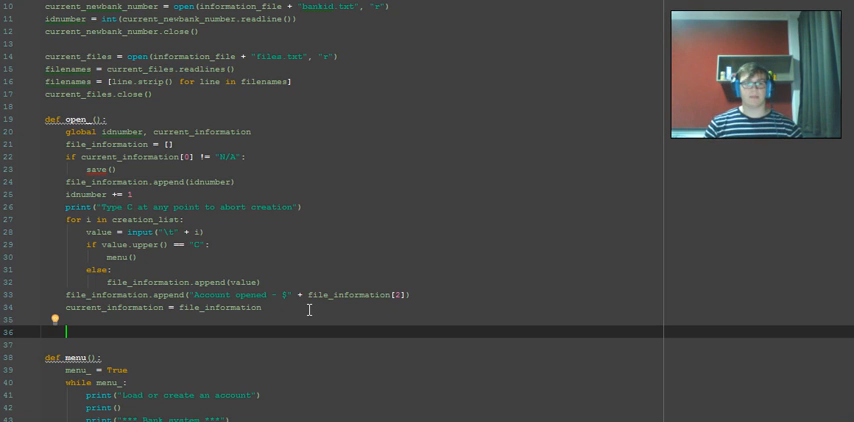
pyautogui.press('Tab')
pyautogui.write('save')
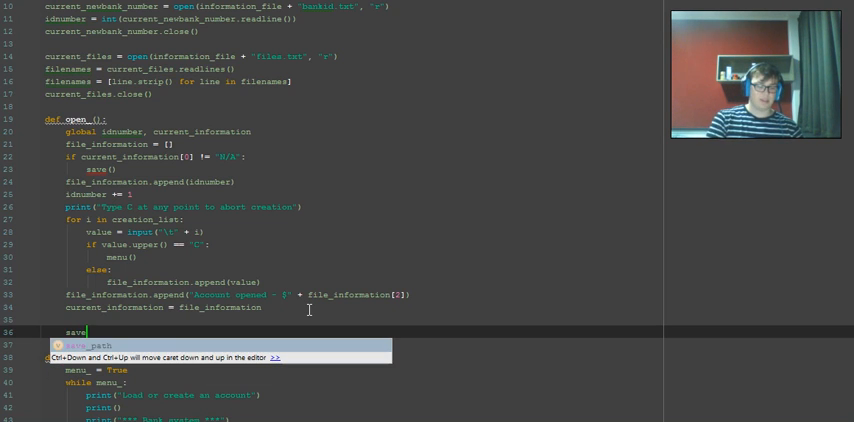
pyautogui.write('_n')
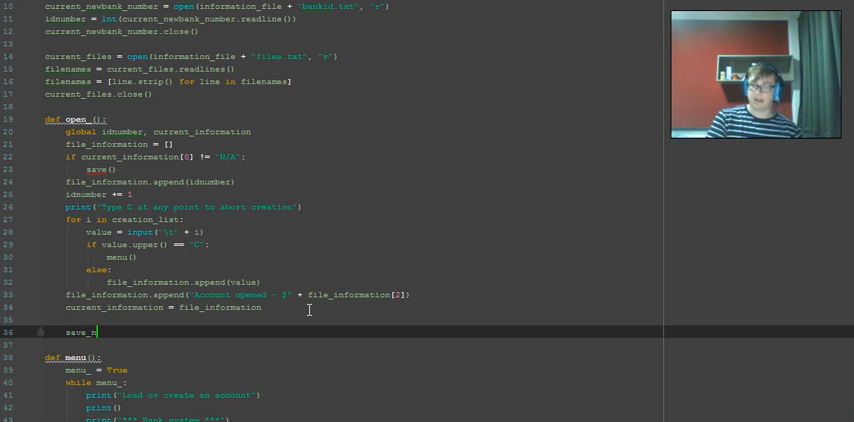
pyautogui.write('ame = open(')
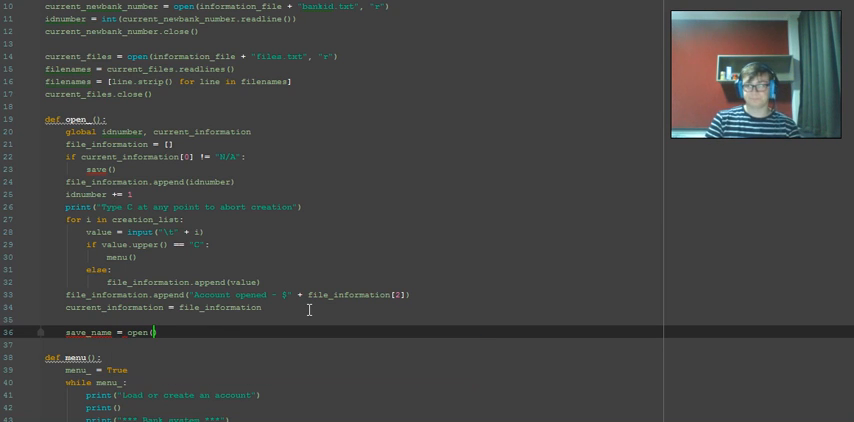
pyautogui.write('save')
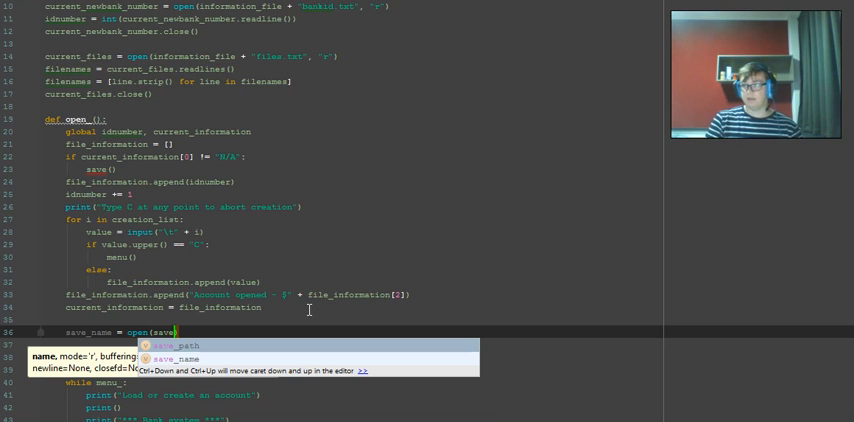
pyautogui.press('Return')
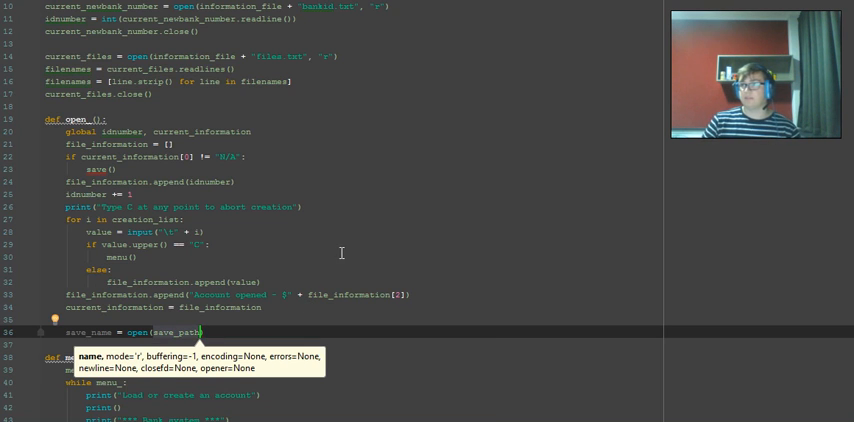
pyautogui.scroll(3, 341, 253)
pyautogui.moveTo(188, 81); pyautogui.dragTo(112, 81)
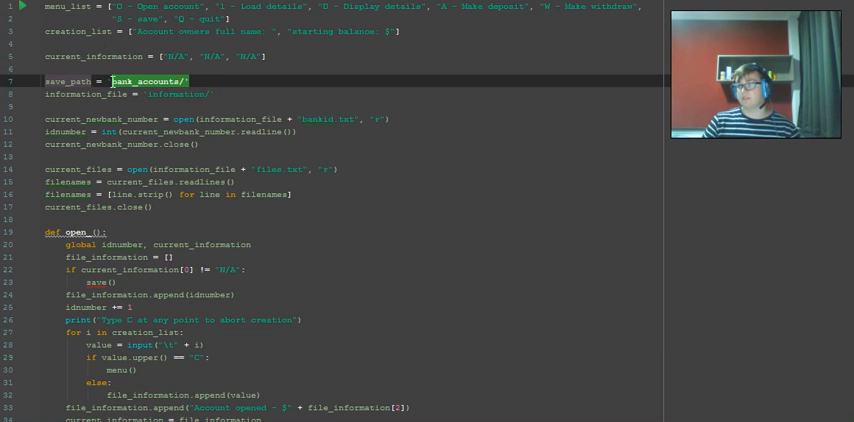
pyautogui.scroll(-5, 315, 263)
pyautogui.scroll(-5, 273, 310)
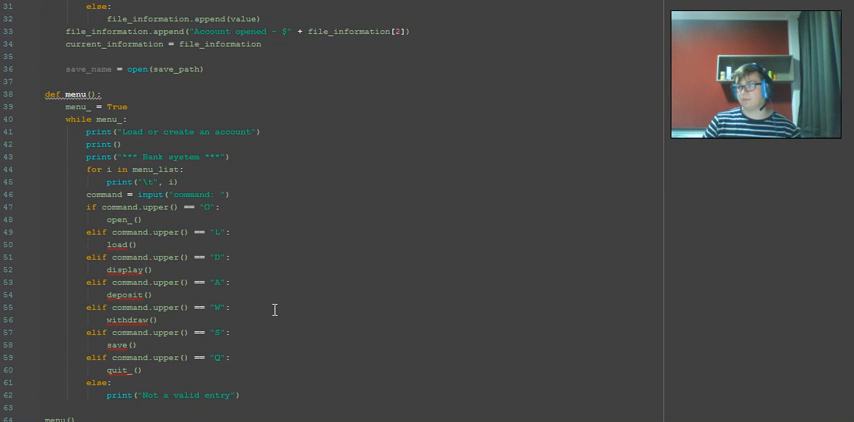
pyautogui.scroll(3, 181, 77)
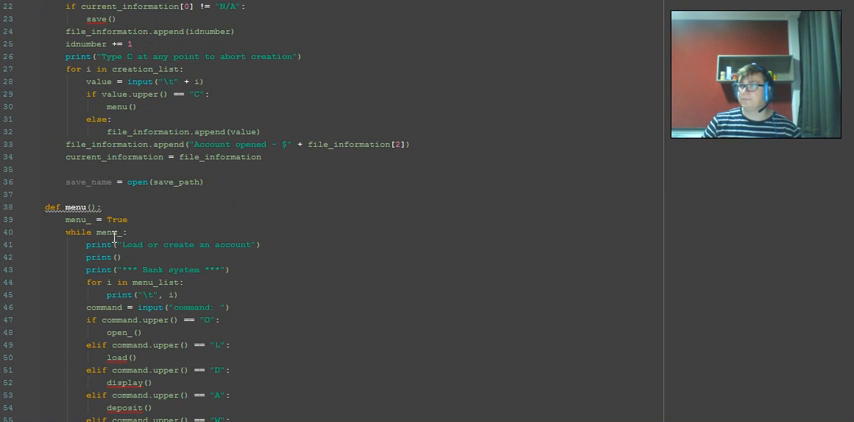
pyautogui.click(231, 180)
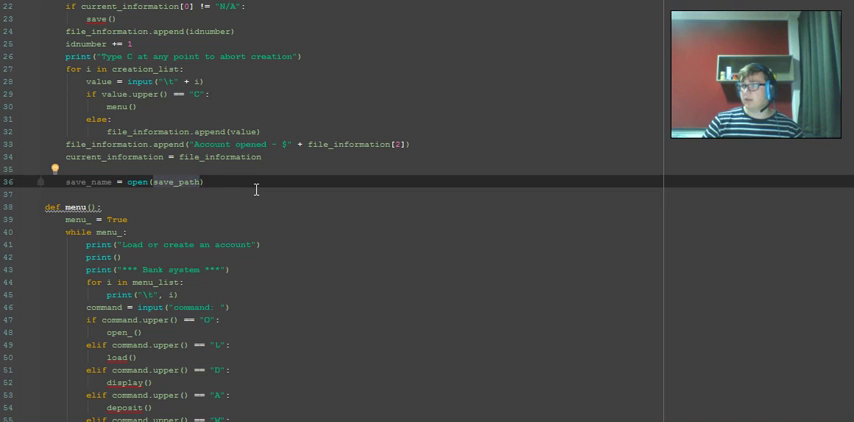
pyautogui.write('+ str(')
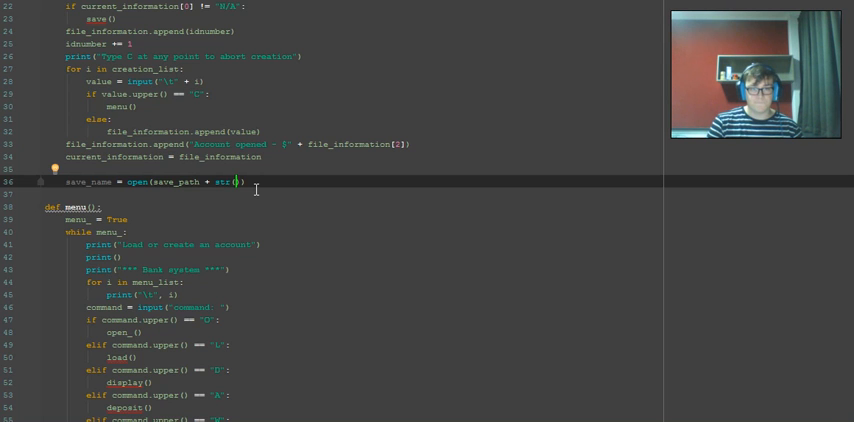
pyautogui.write('file')
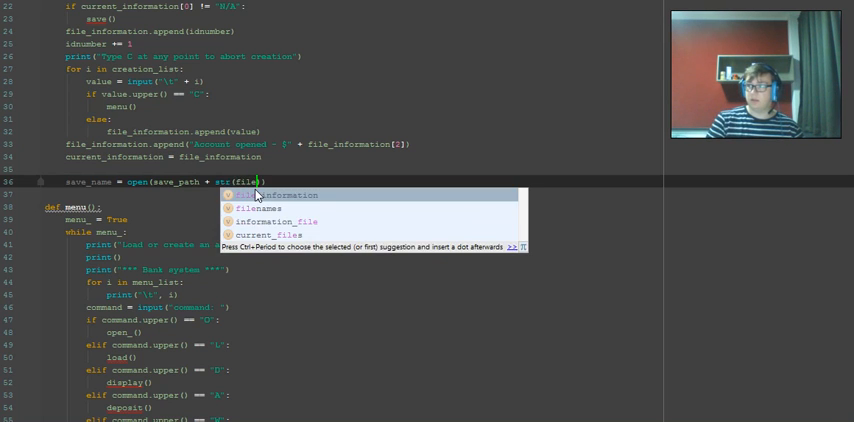
# - Finish the file name as str(file_information[0]) + ".txt" opened in "w" mode
pyautogui.press('Return')
pyautogui.write('[')
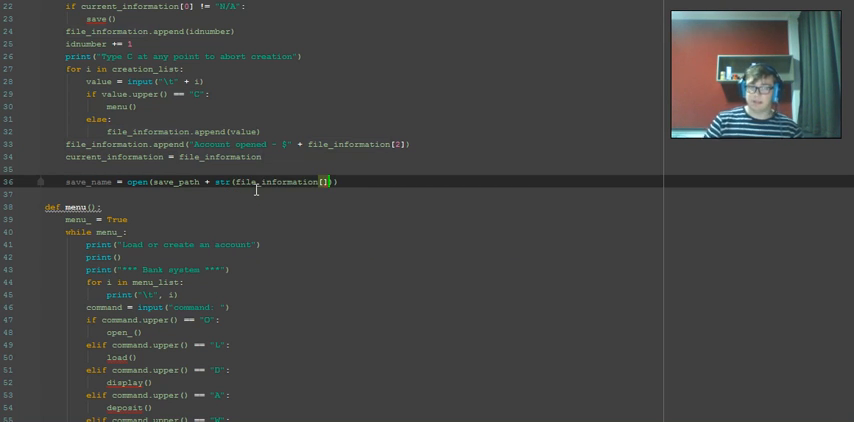
pyautogui.write('0])')
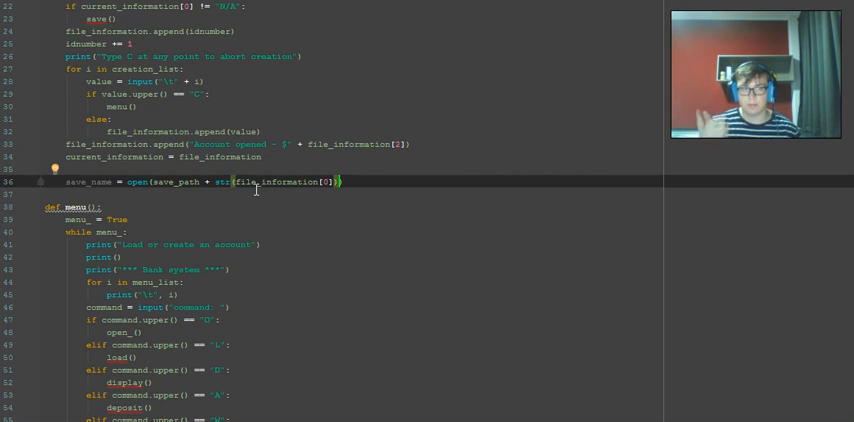
pyautogui.write('+')
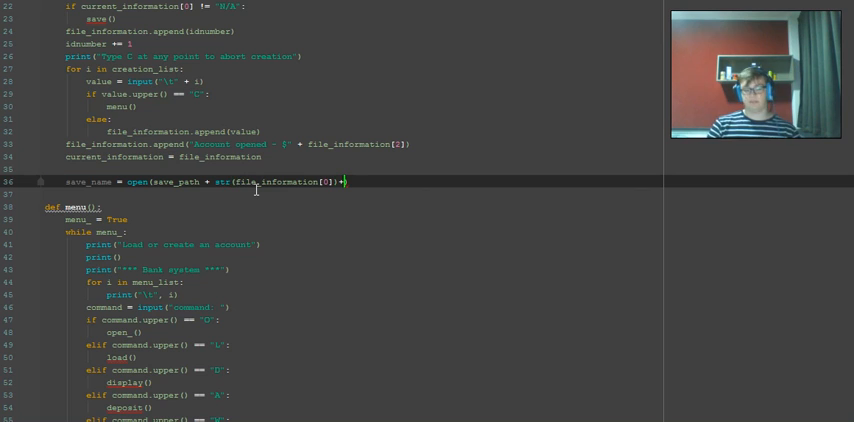
pyautogui.press('Return')
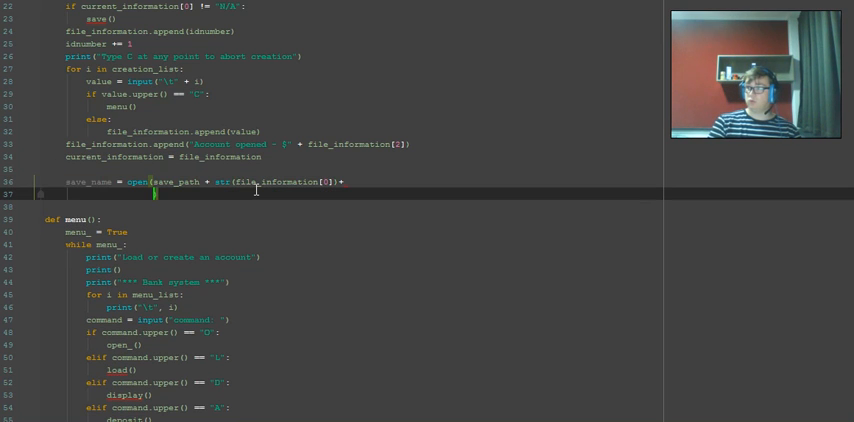
pyautogui.press('BackSpace')
pyautogui.press('BackSpace')
pyautogui.press('BackSpace')
pyautogui.press('BackSpace')
pyautogui.press('BackSpace')
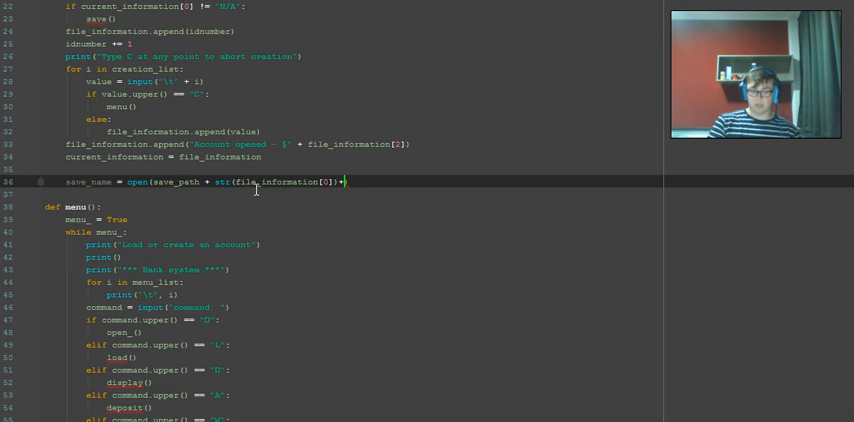
pyautogui.write(')')
pyautogui.press('Left')
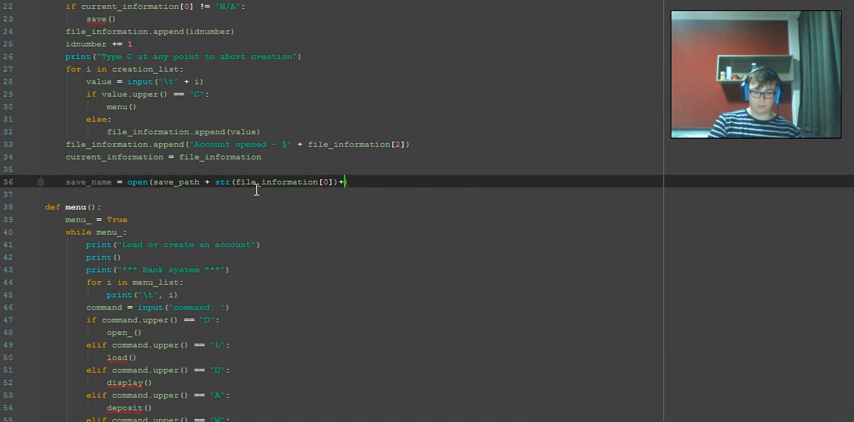
pyautogui.write('.txt"')
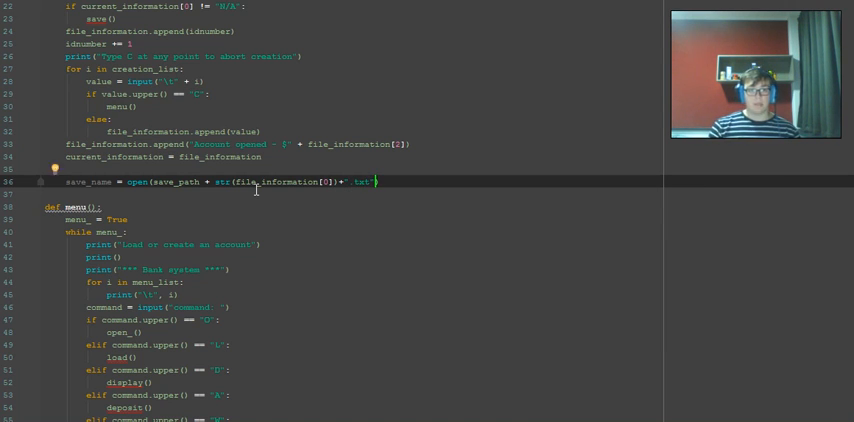
pyautogui.write(', "w')
pyautogui.press('End')
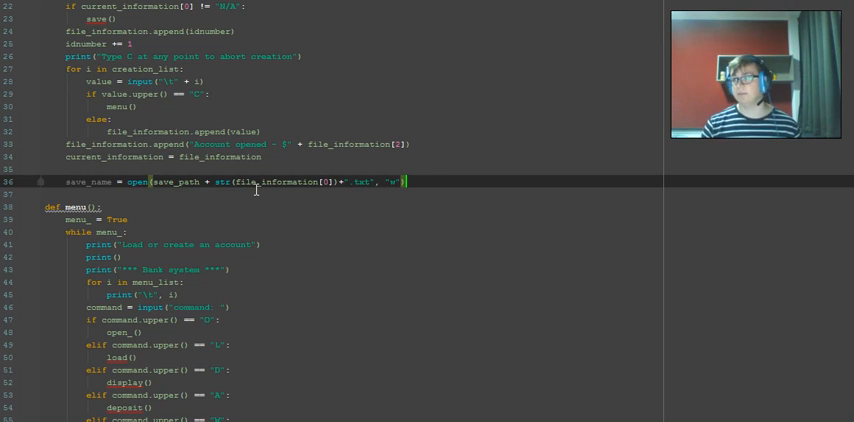
pyautogui.click(257, 183)
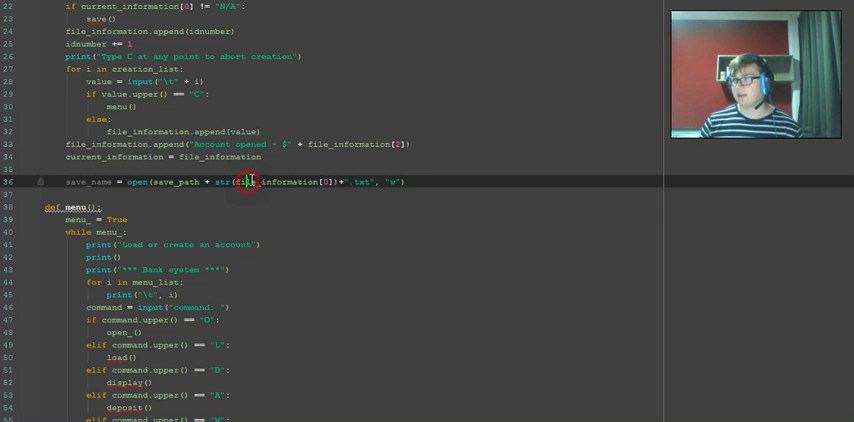
pyautogui.click(422, 182)
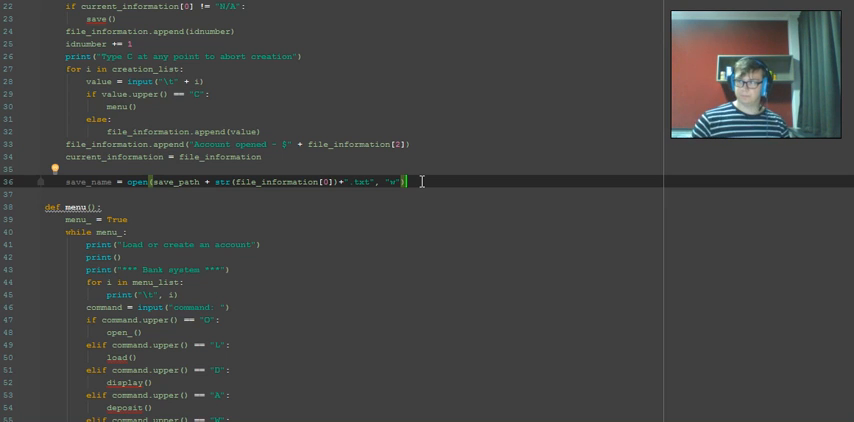
# - Write the loop header for i in file_information: below the save_name line
pyautogui.press('Return')
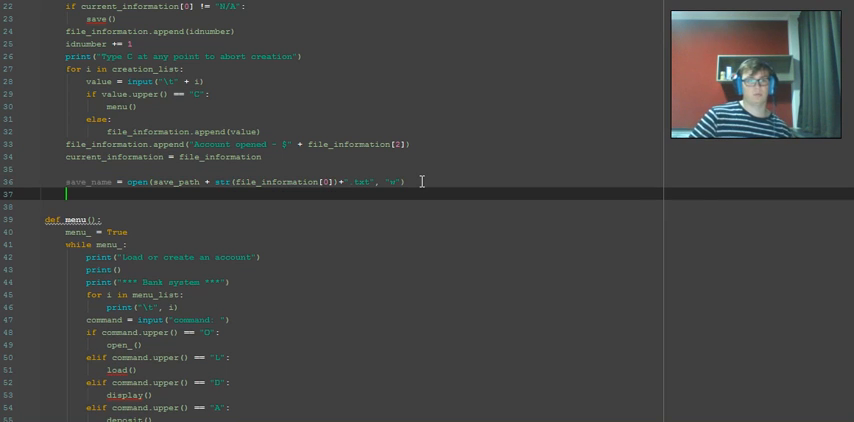
pyautogui.write('for i i')
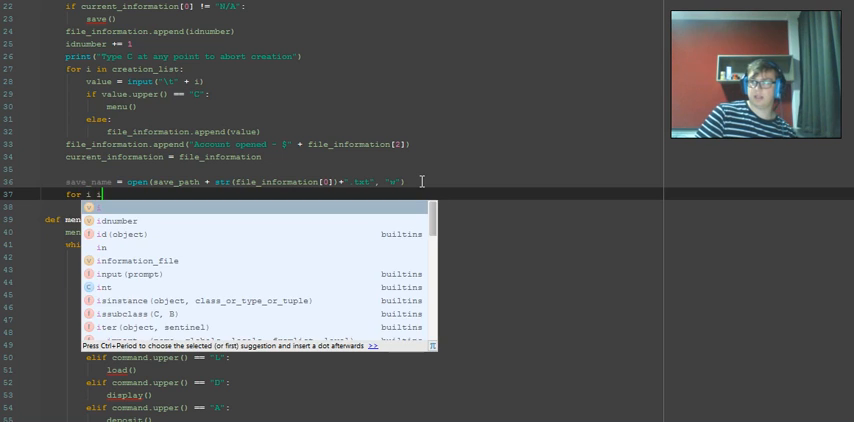
pyautogui.write('n')
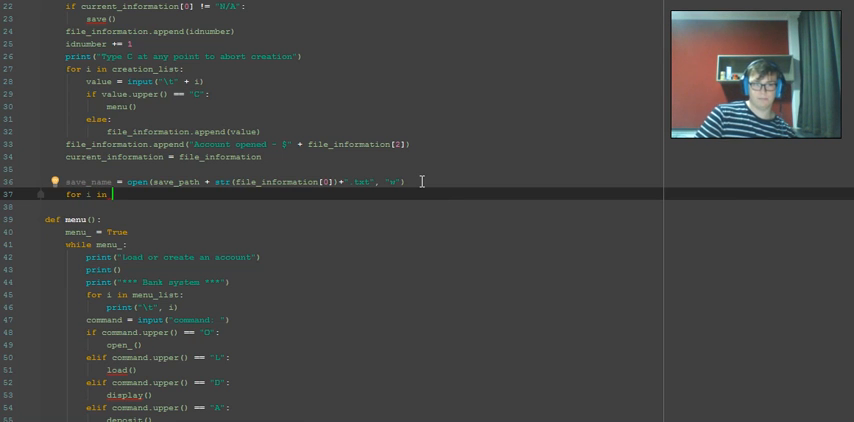
pyautogui.write('range')
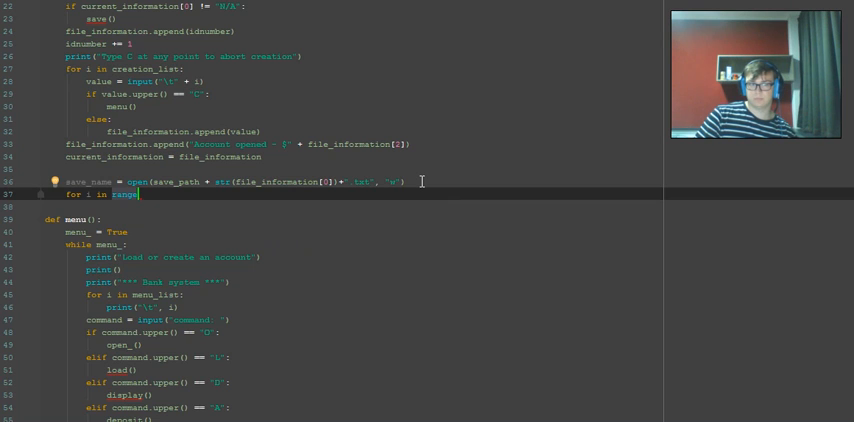
pyautogui.press('BackSpace')
pyautogui.press('BackSpace')
pyautogui.press('BackSpace')
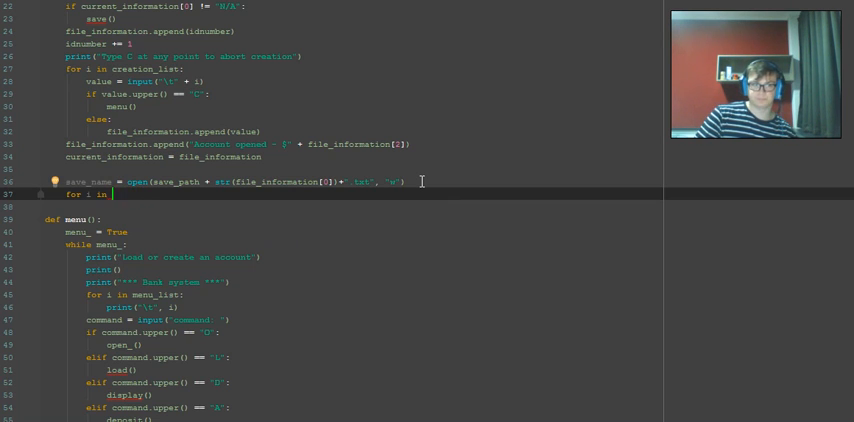
pyautogui.write('file')
pyautogui.press('Return')
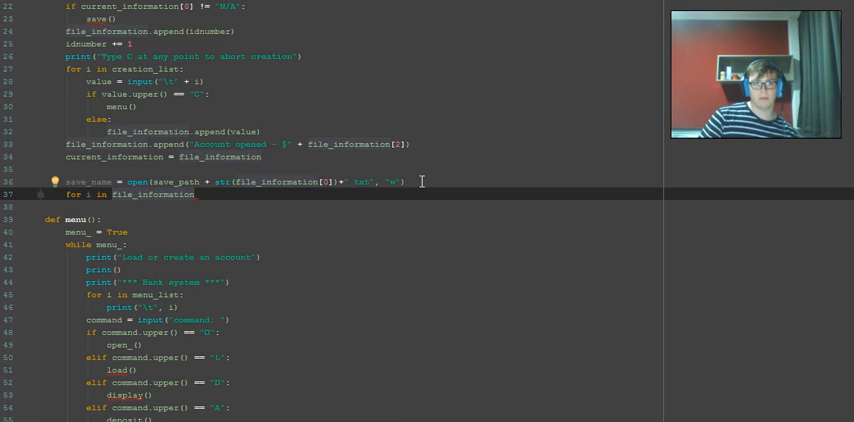
pyautogui.write(':')
pyautogui.press('Return')
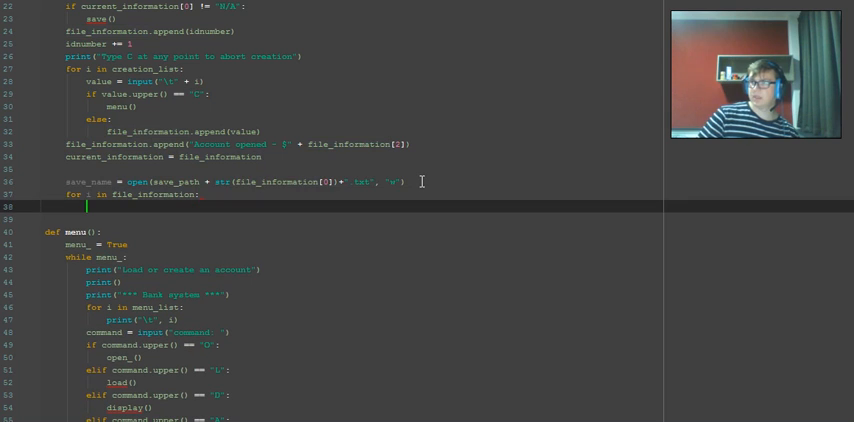
pyautogui.write('save')
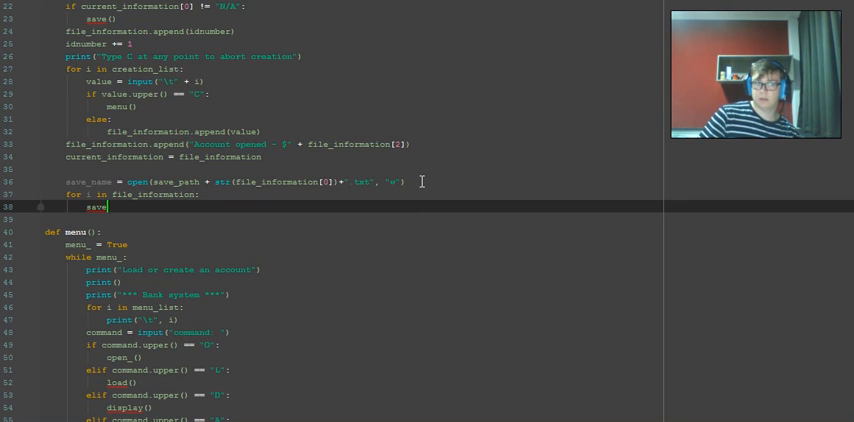
pyautogui.write('_name.writ')
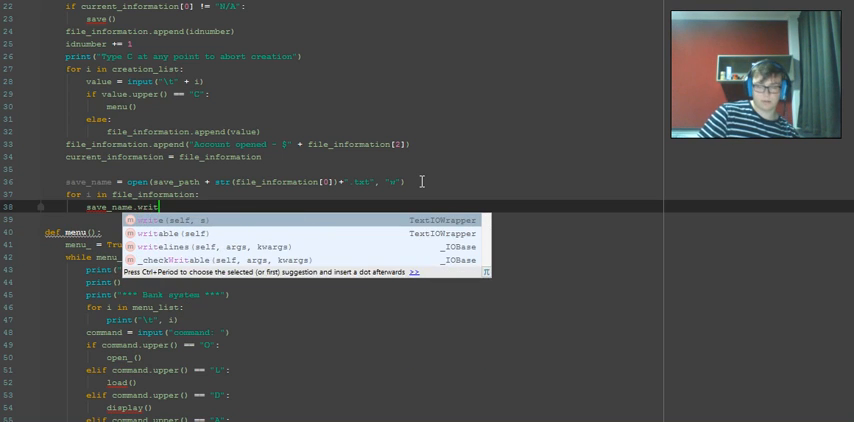
pyautogui.write('er')
# - Have the loop body call save_name.write(str(file_information[i]) + "\n"), then leave blank lines after it
pyautogui.press('BackSpace')
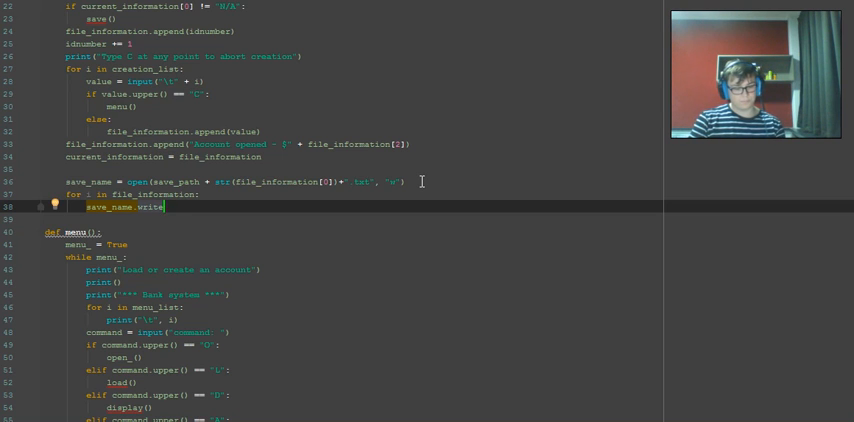
pyautogui.write('(str(')
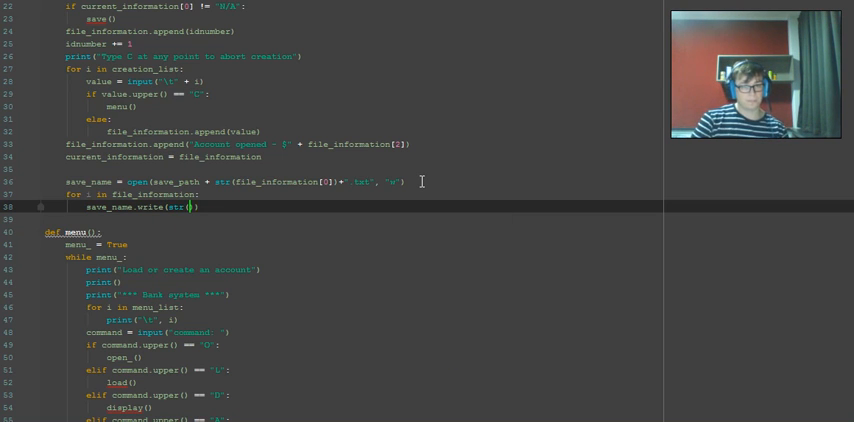
pyautogui.write('file')
pyautogui.press('Return')
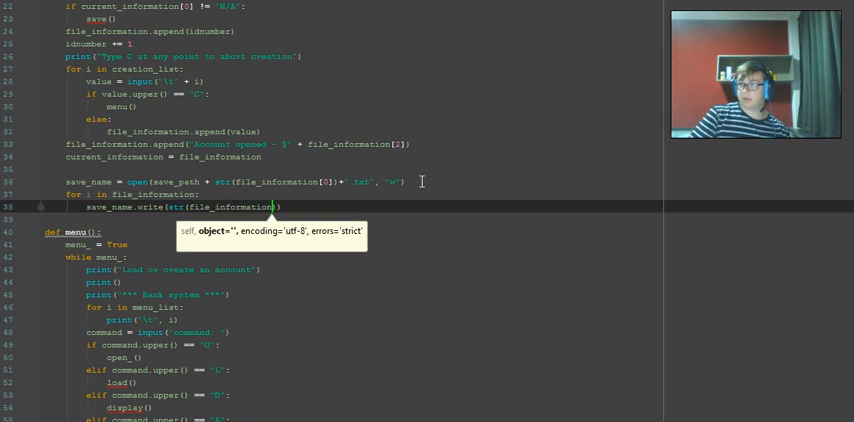
pyautogui.write('[i')
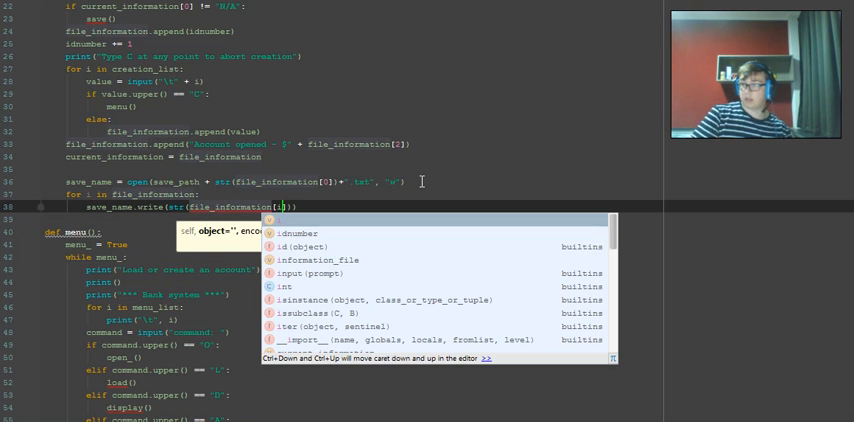
pyautogui.press('Escape')
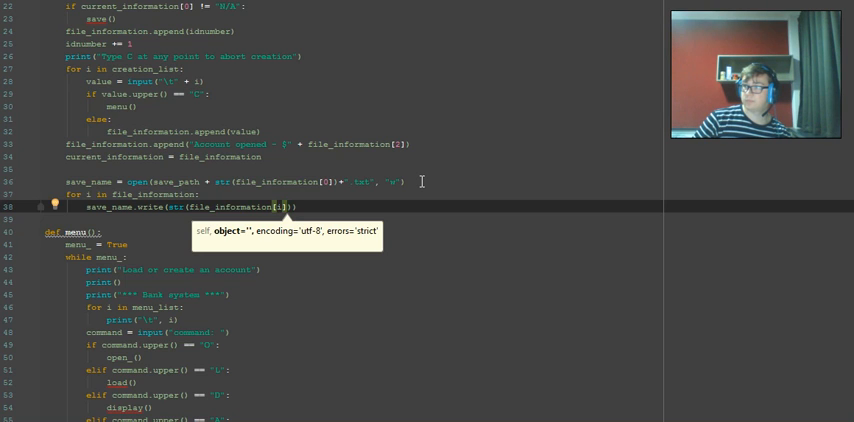
pyautogui.write('])+')
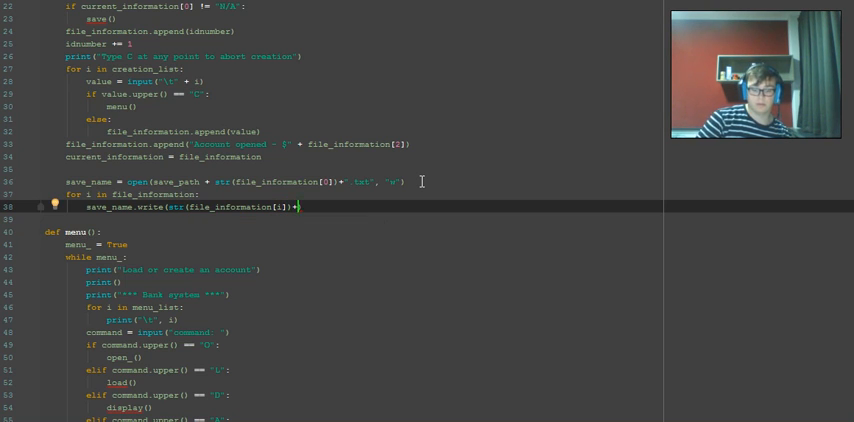
pyautogui.write('"\\n')
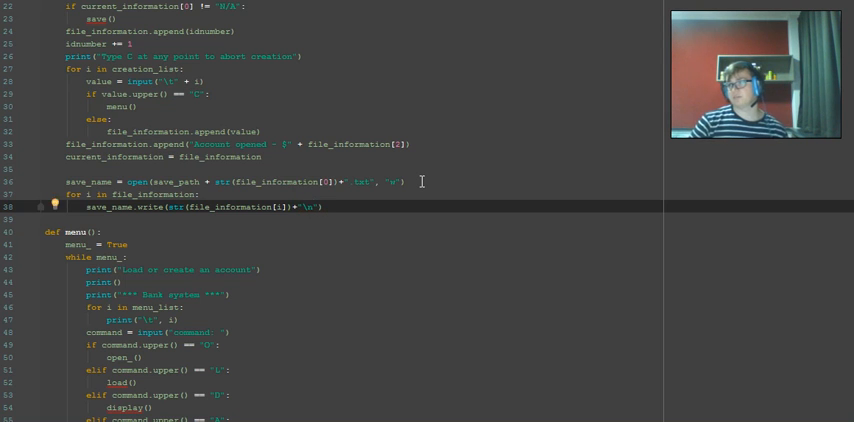
pyautogui.press('Left')
pyautogui.press('Left')
pyautogui.press('Left')
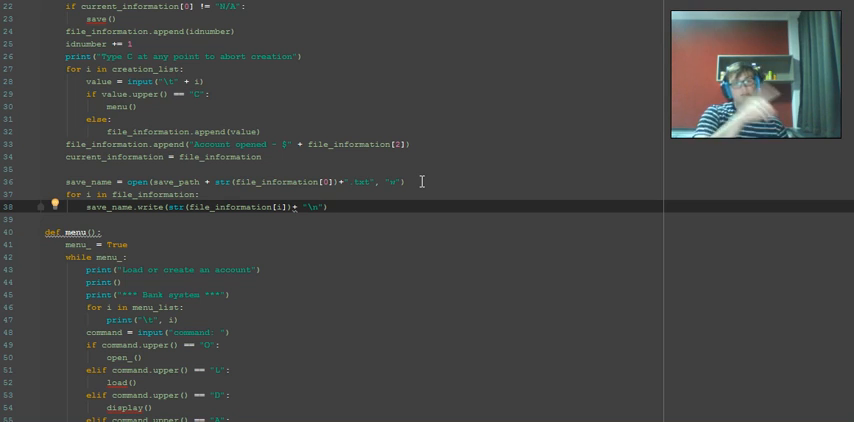
pyautogui.press('End')
pyautogui.click(336, 207)
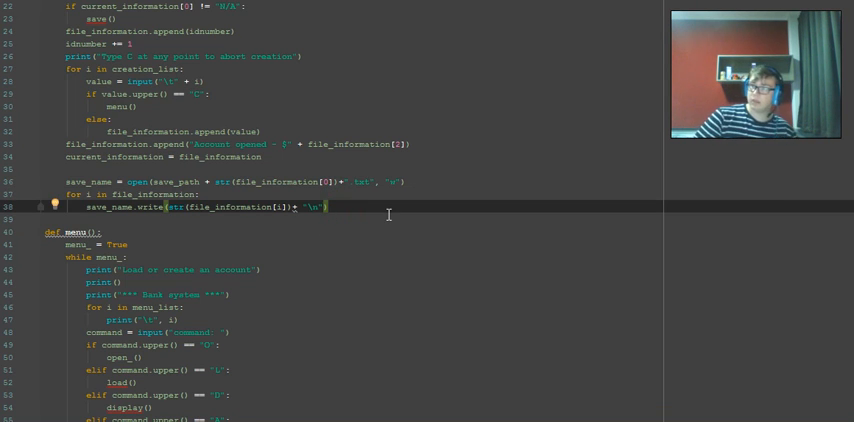
pyautogui.press('Return')
pyautogui.press('Return')
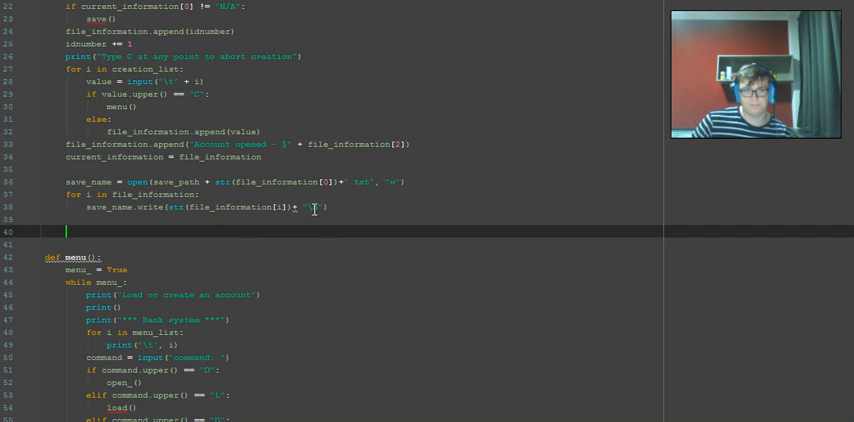
# - Copy the file-writing block to line 40 and rename its file variable to current_files_
pyautogui.click(348, 200)
pyautogui.moveTo(307, 198); pyautogui.dragTo(66, 182)
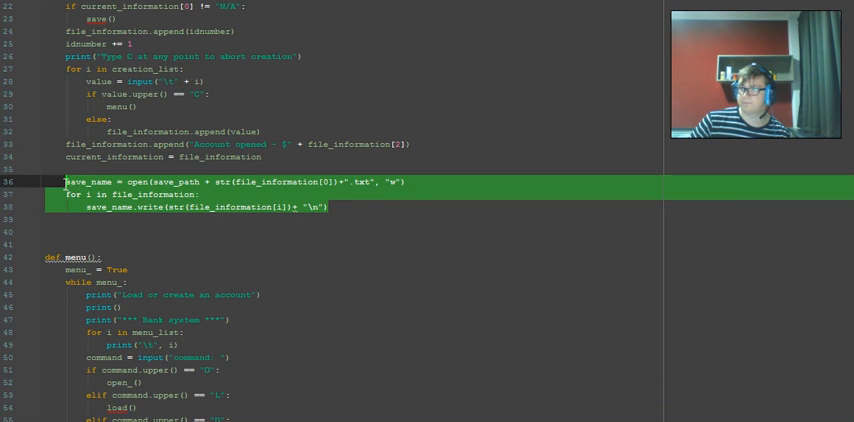
pyautogui.hotkey('ctrl', 'c')
pyautogui.click(104, 232)
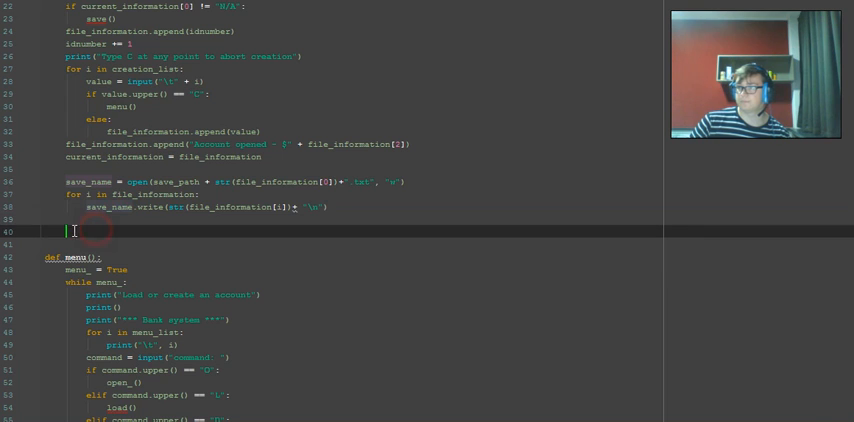
pyautogui.hotkey('ctrl', 'v')
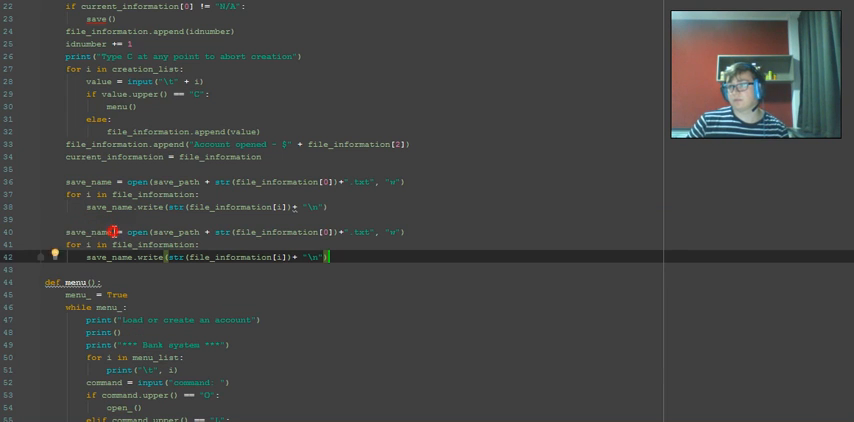
pyautogui.moveTo(112, 232); pyautogui.dragTo(66, 232)
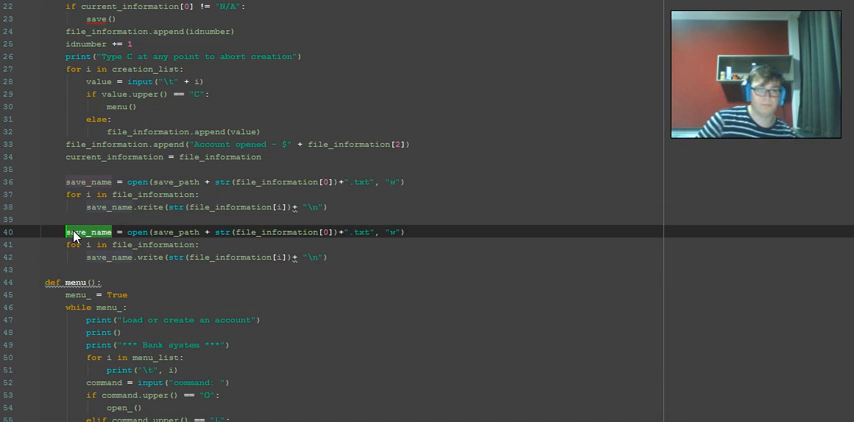
pyautogui.write('curren')
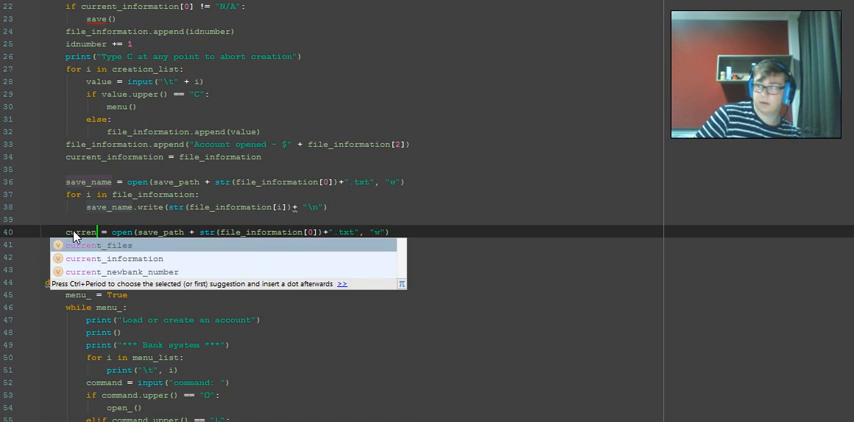
pyautogui.press('Return')
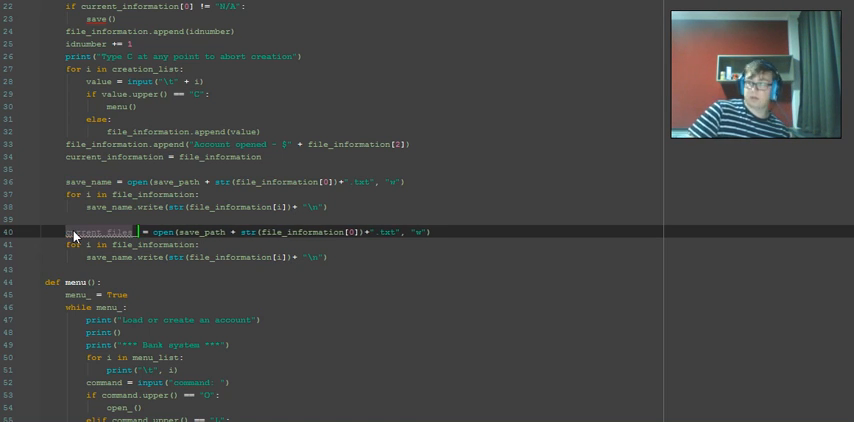
# - Replace save_path with information_file in the copied open() call
pyautogui.click(200, 232)
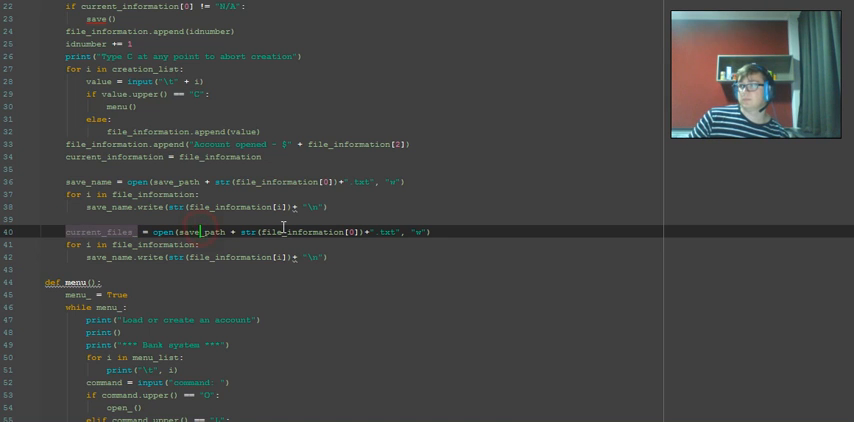
pyautogui.click(283, 232)
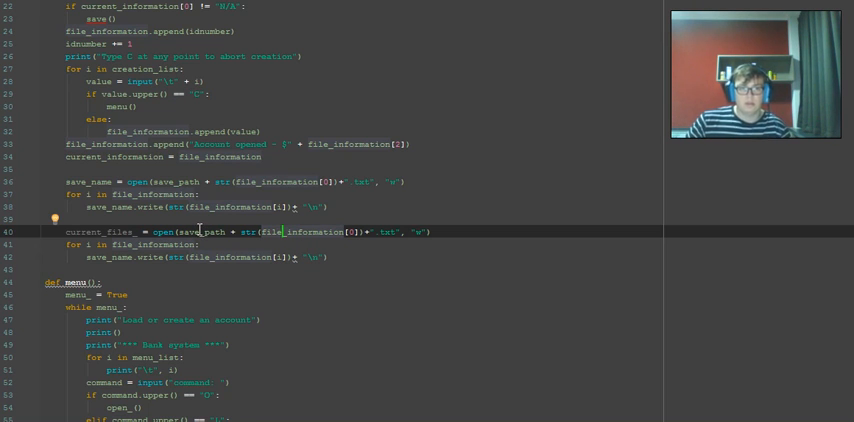
pyautogui.click(207, 232)
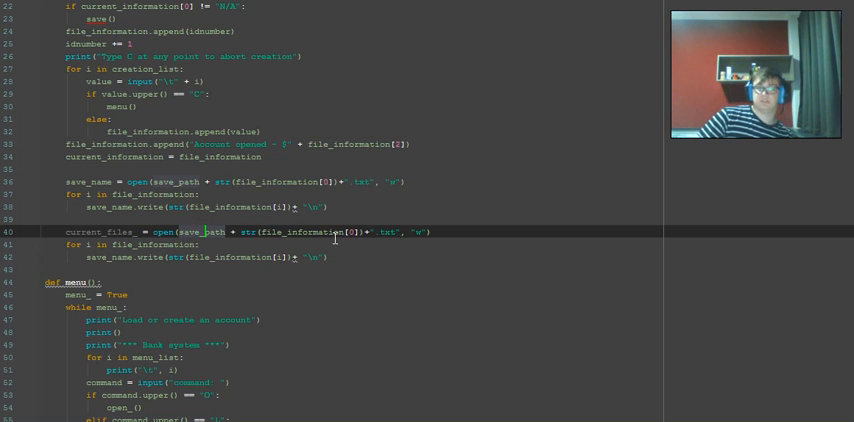
pyautogui.press('BackSpace')
pyautogui.press('BackSpace')
pyautogui.press('BackSpace')
pyautogui.press('BackSpace')
pyautogui.press('BackSpace')
pyautogui.press('BackSpace')
pyautogui.press('BackSpace')
pyautogui.press('BackSpace')
pyautogui.press('BackSpace')
pyautogui.write('info')
pyautogui.press('Return')
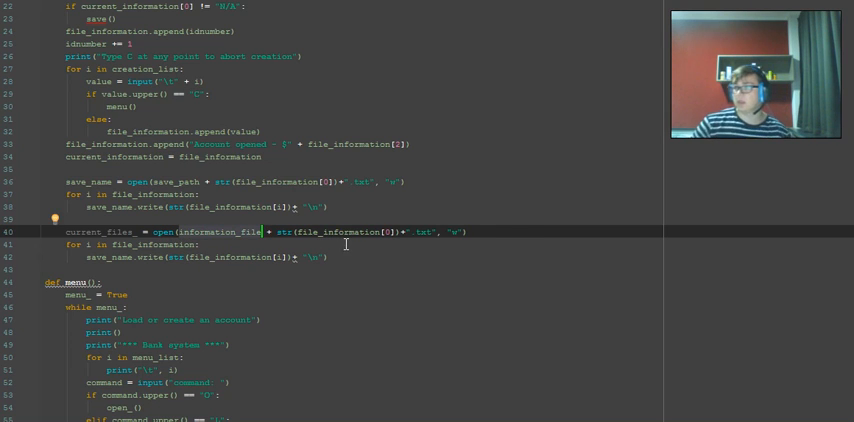
pyautogui.click(372, 235)
pyautogui.moveTo(482, 320); pyautogui.dragTo(123, 332)
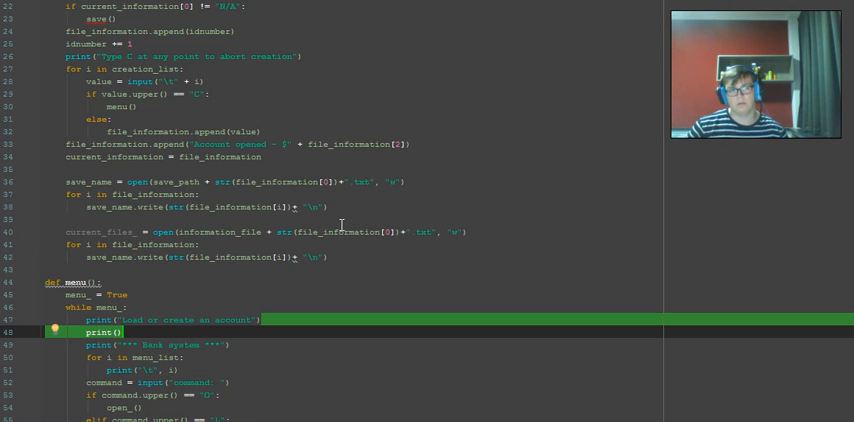
# - Change the copied file name to a fixed "files.txt" and add a blank line below line 40
pyautogui.click(401, 231)
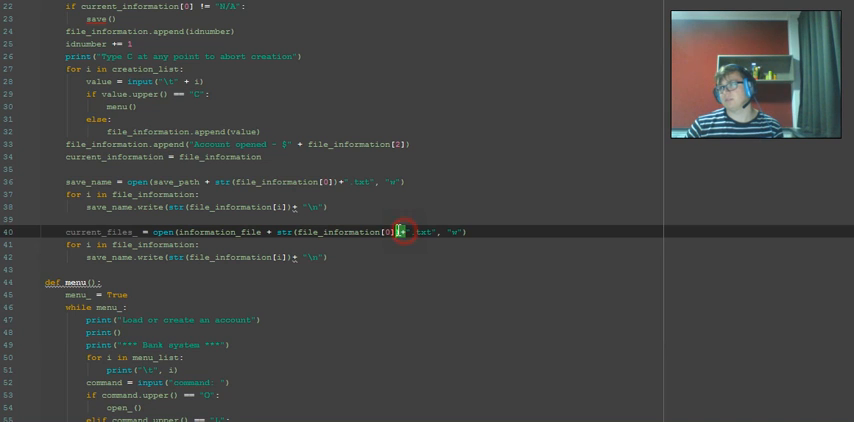
pyautogui.moveTo(410, 228); pyautogui.dragTo(279, 231)
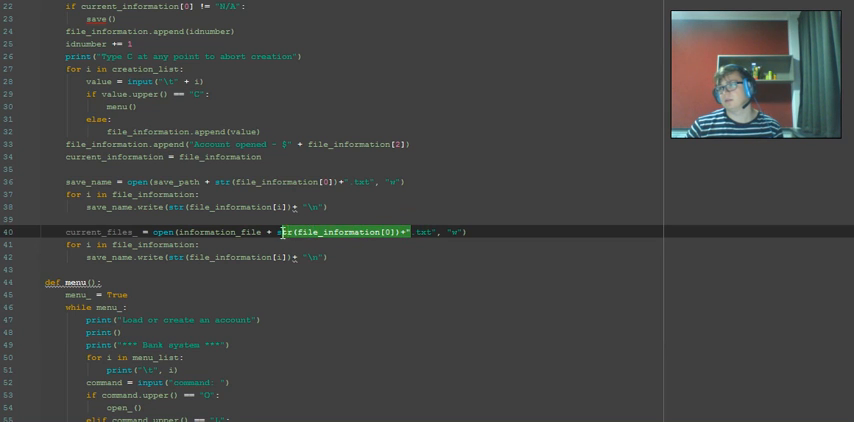
pyautogui.press('BackSpace')
pyautogui.write('".')
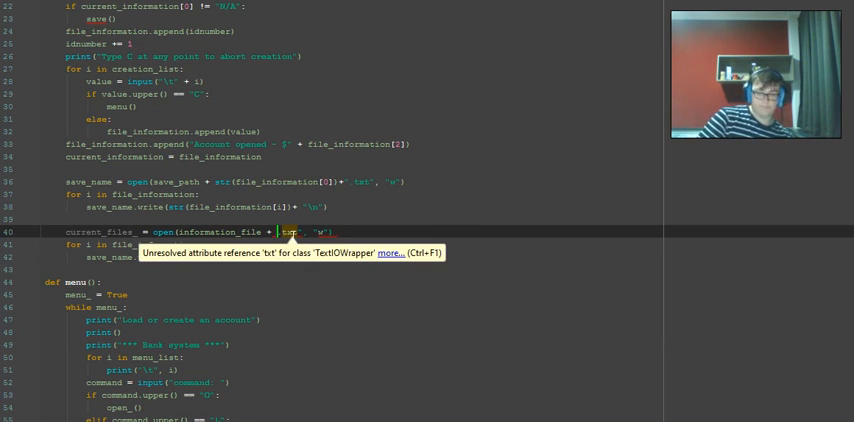
pyautogui.write('files.')
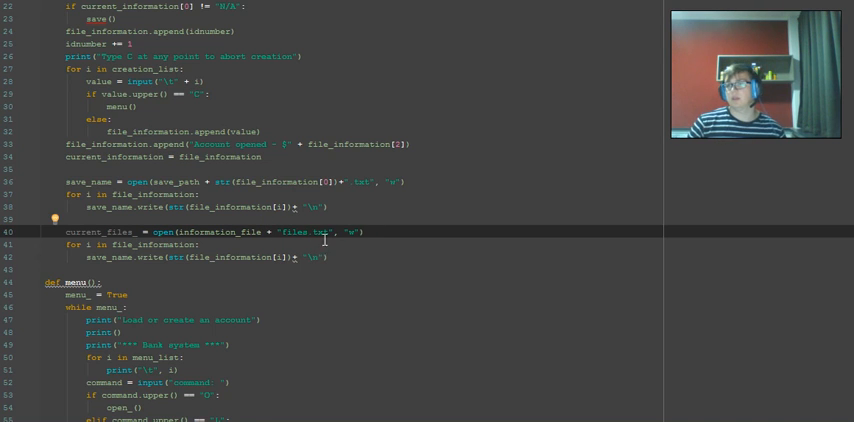
pyautogui.click(383, 228)
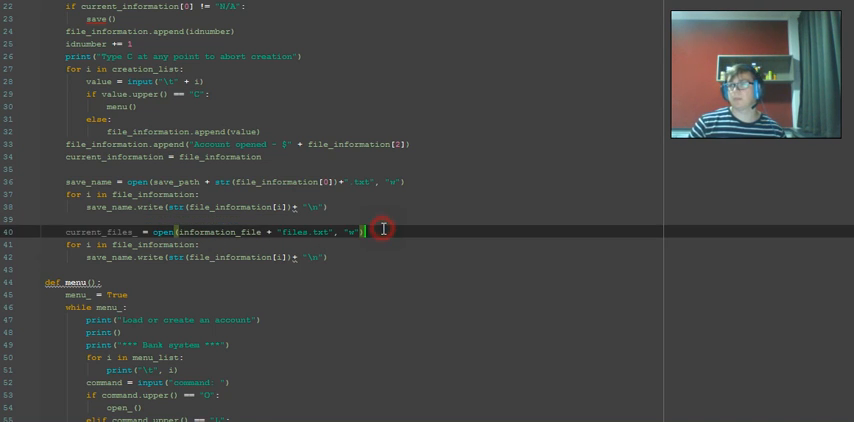
pyautogui.press('Return')
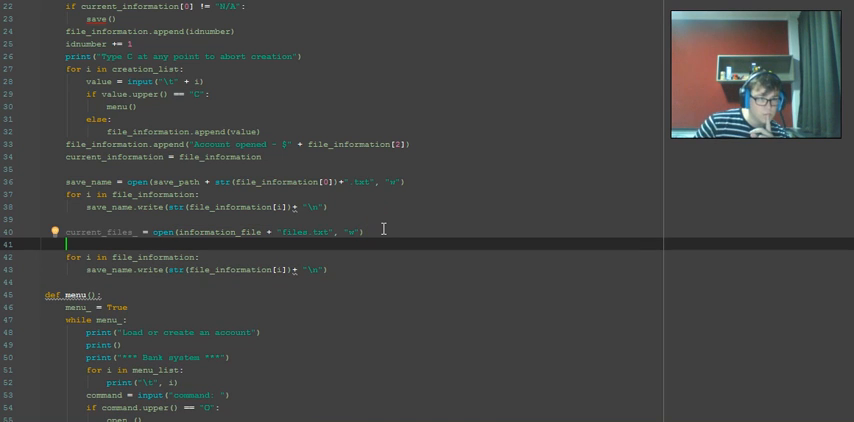
pyautogui.write('filesnames')
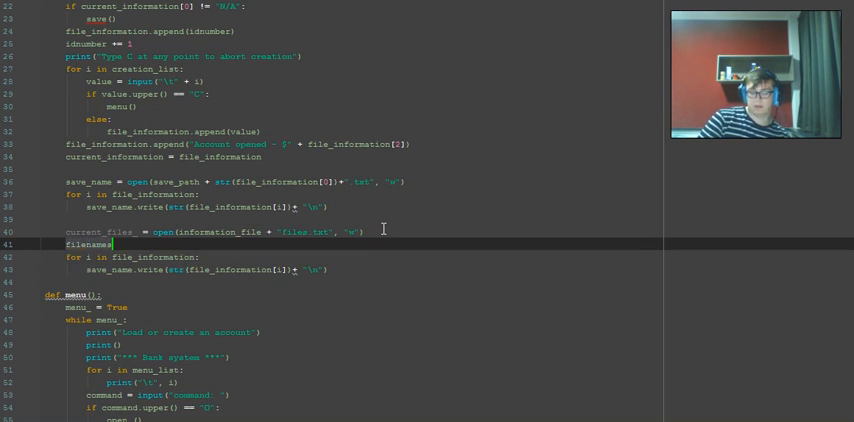
pyautogui.write('appe')
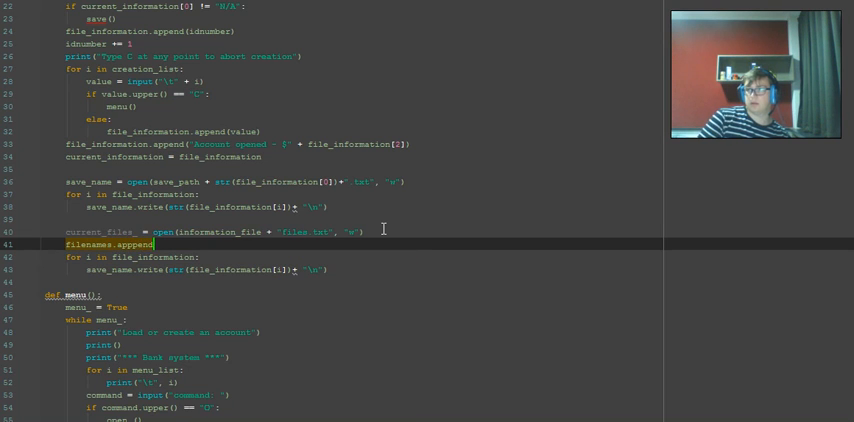
pyautogui.write('nd')
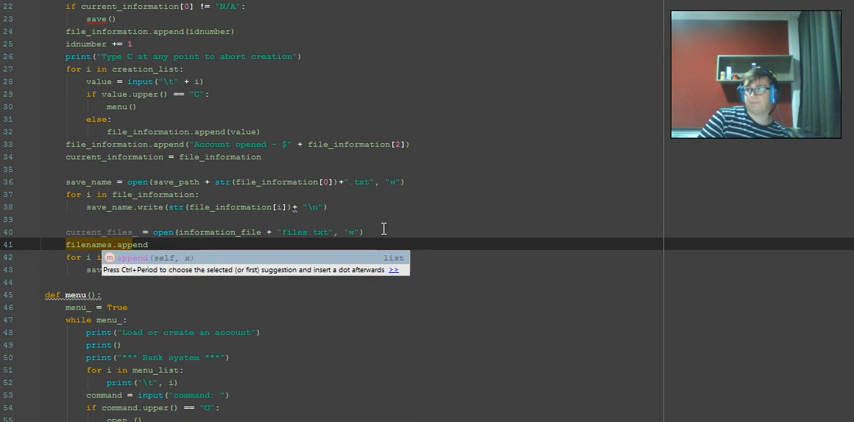
pyautogui.write('(')
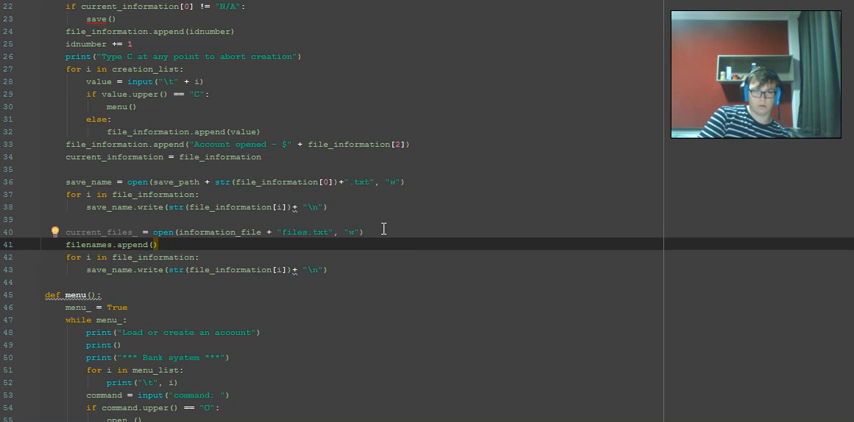
pyautogui.write('fi')
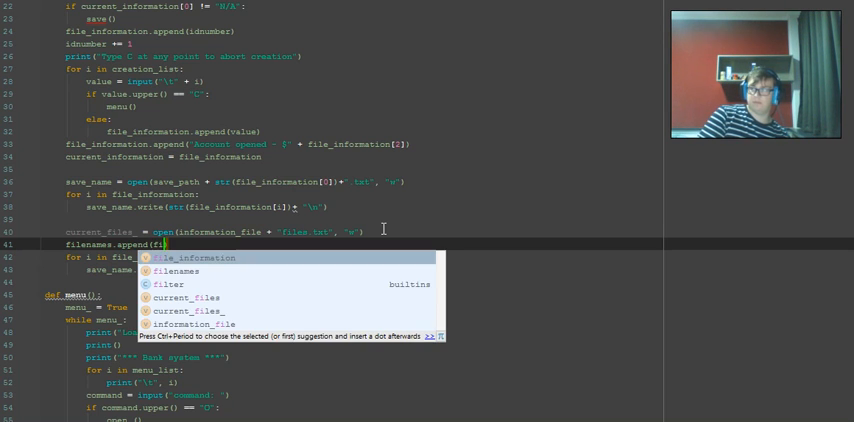
# - Append the account id to filenames and make line 43 write to current_files_ instead of save_name
pyautogui.press('Return')
pyautogui.write('[0')
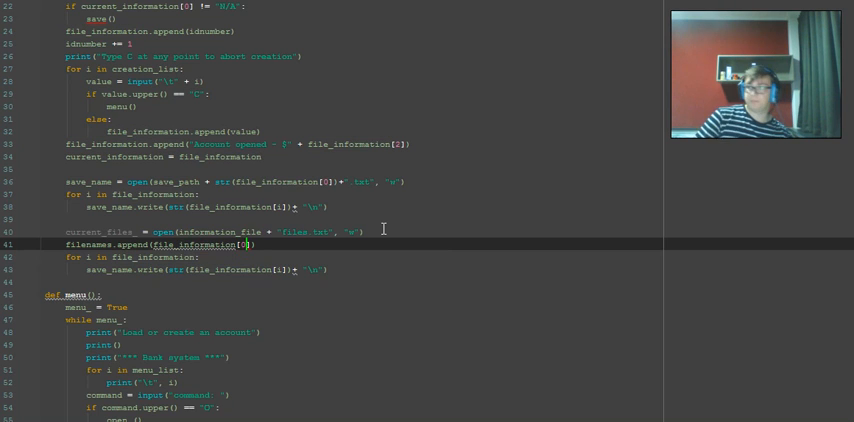
pyautogui.write(']')
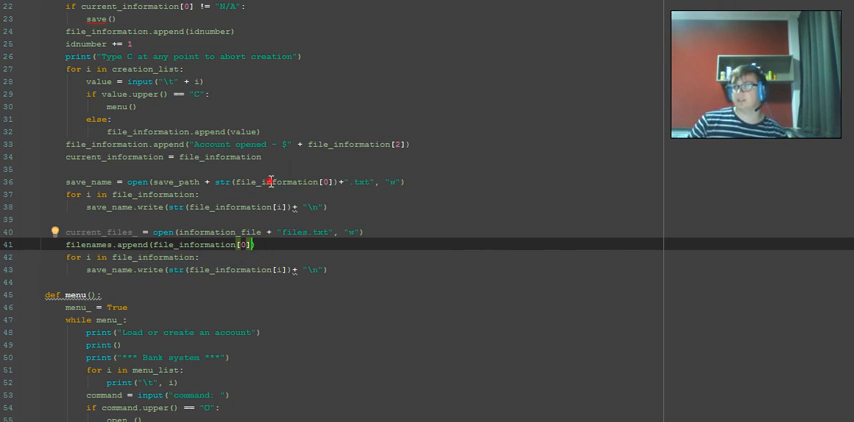
pyautogui.moveTo(340, 182); pyautogui.dragTo(237, 187)
pyautogui.moveTo(244, 244); pyautogui.dragTo(286, 234)
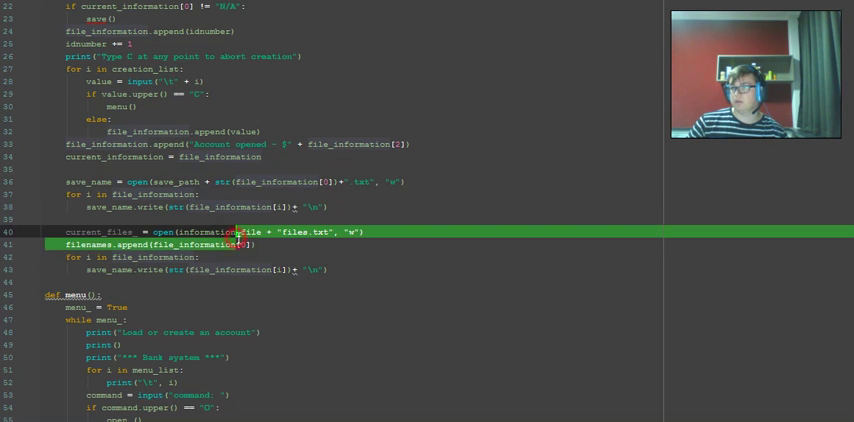
pyautogui.click(101, 244)
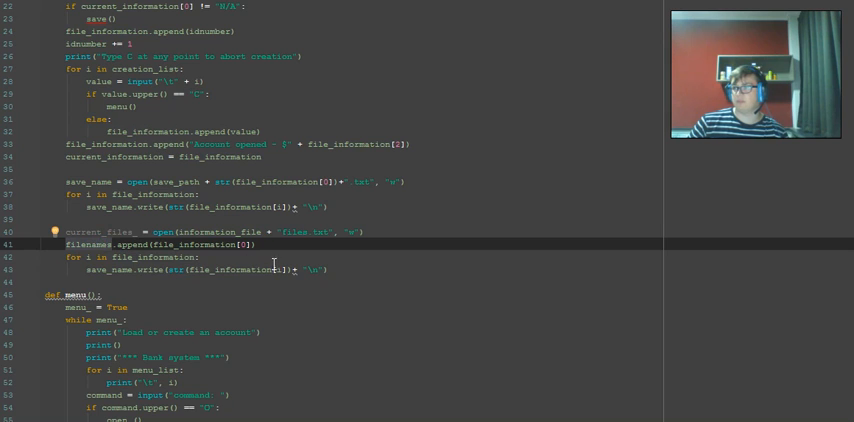
pyautogui.click(92, 270)
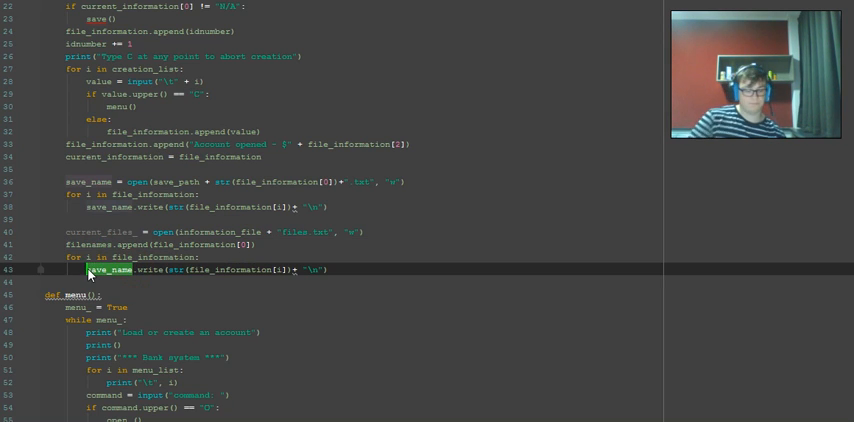
pyautogui.write('curr')
pyautogui.press('Down')
pyautogui.press('Down')
pyautogui.press('Down')
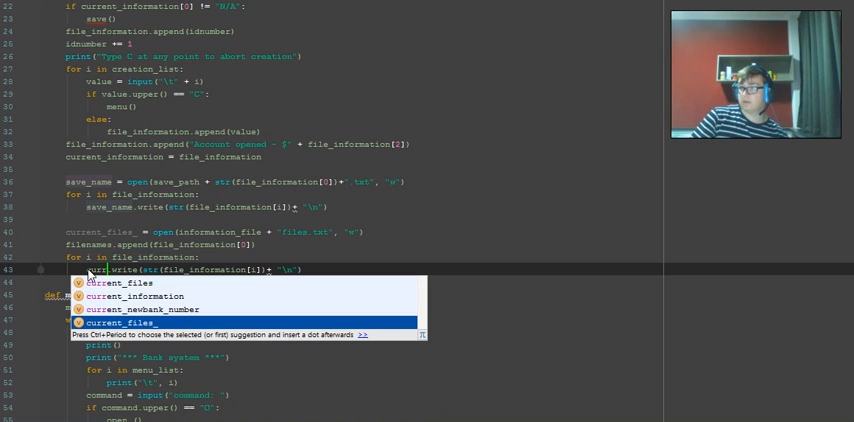
pyautogui.press('Return')
pyautogui.moveTo(314, 269); pyautogui.dragTo(196, 269)
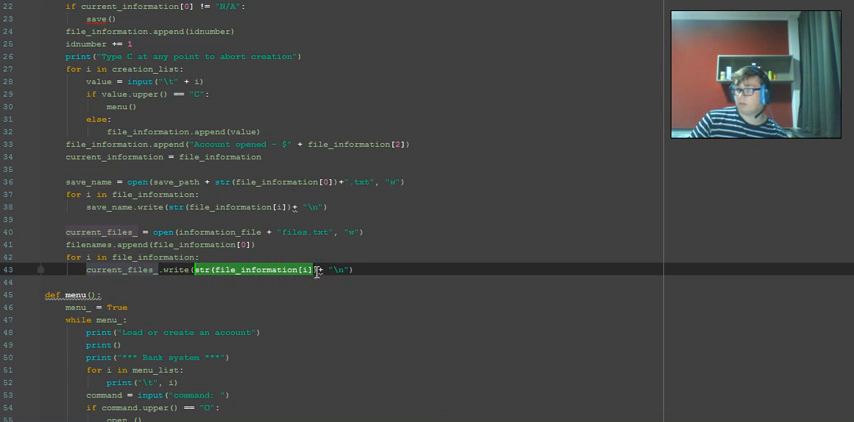
pyautogui.press('BackSpace')
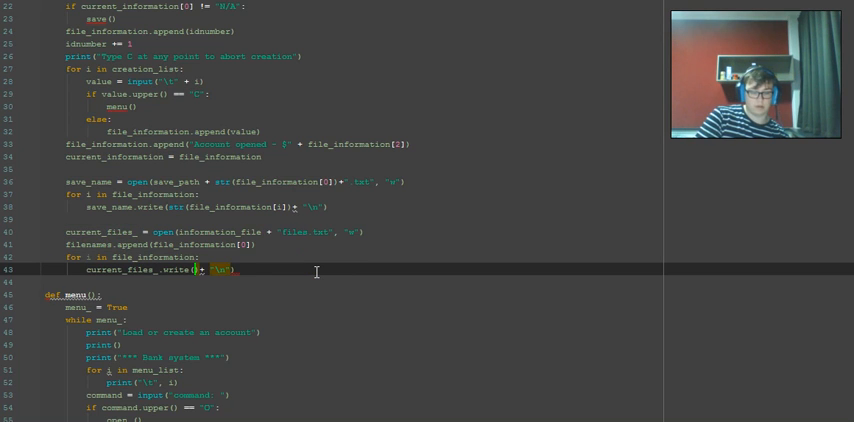
pyautogui.write('filen')
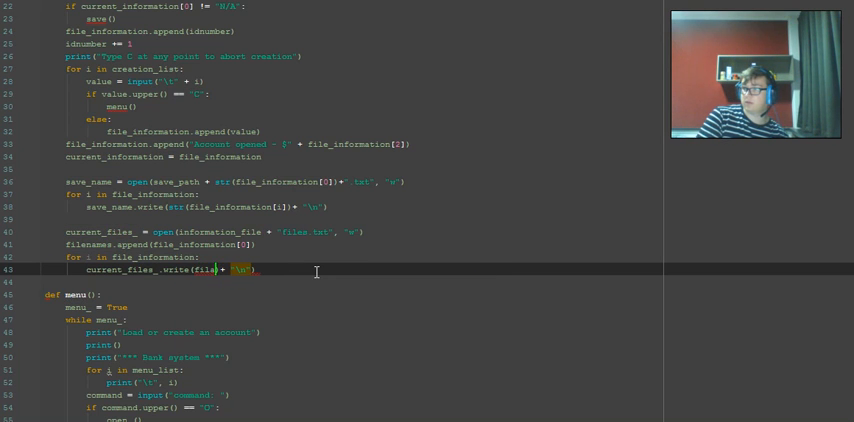
pyautogui.write('ames')
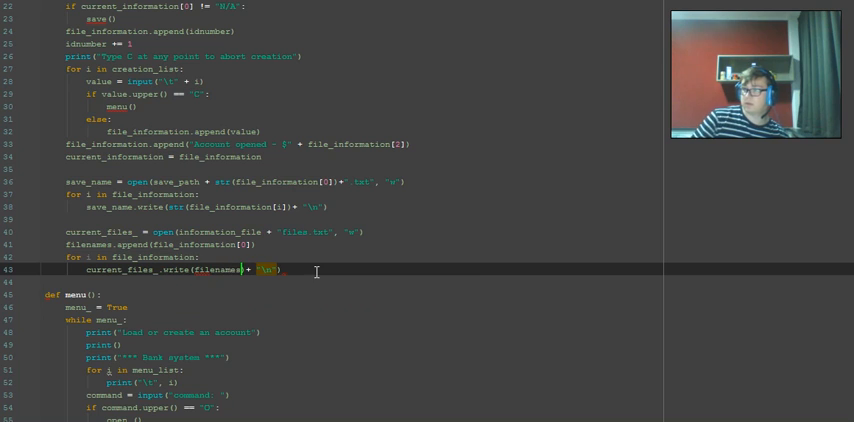
# - Loop over filenames and fix line 43 to read current_files_.write(filenames + "\n")
pyautogui.moveTo(130, 271); pyautogui.dragTo(101, 258)
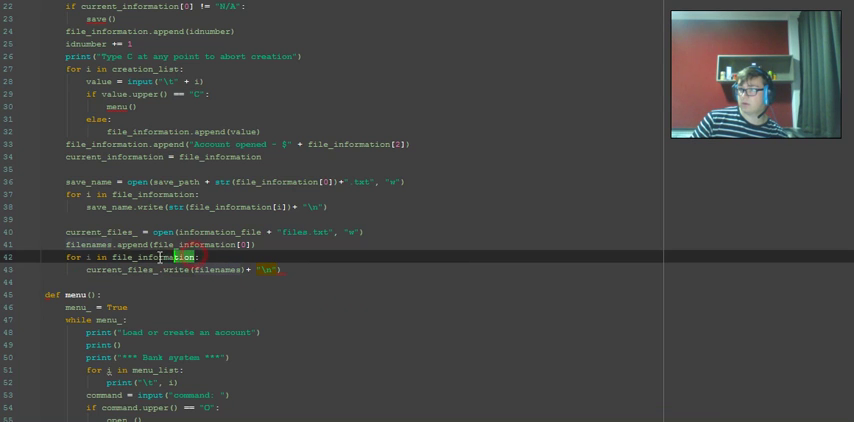
pyautogui.click(106, 258)
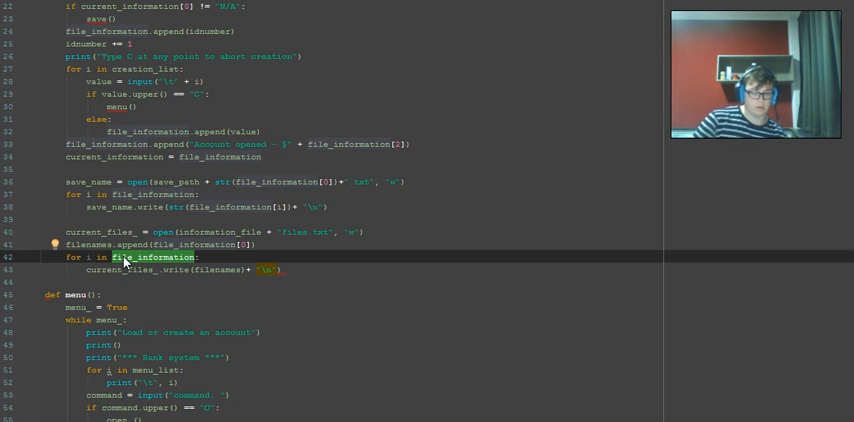
pyautogui.doubleClick(126, 258)
pyautogui.write('filenames')
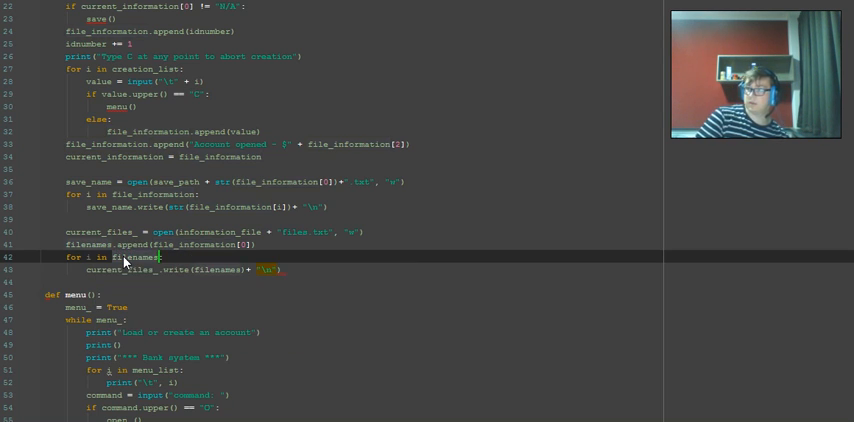
pyautogui.click(362, 284)
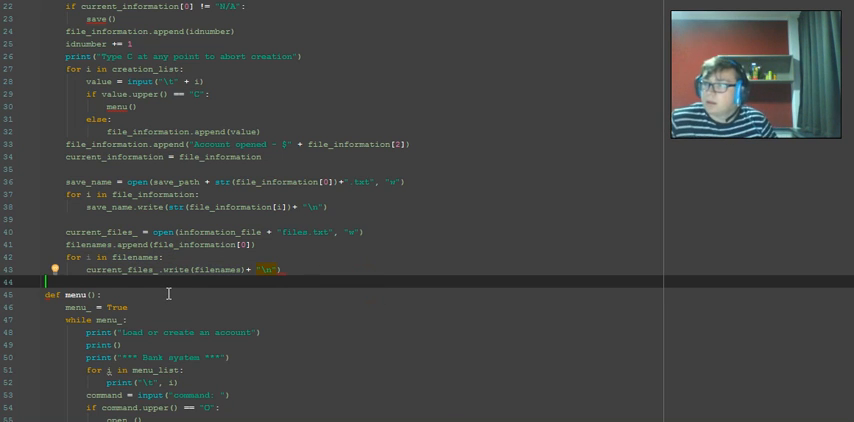
pyautogui.click(284, 269)
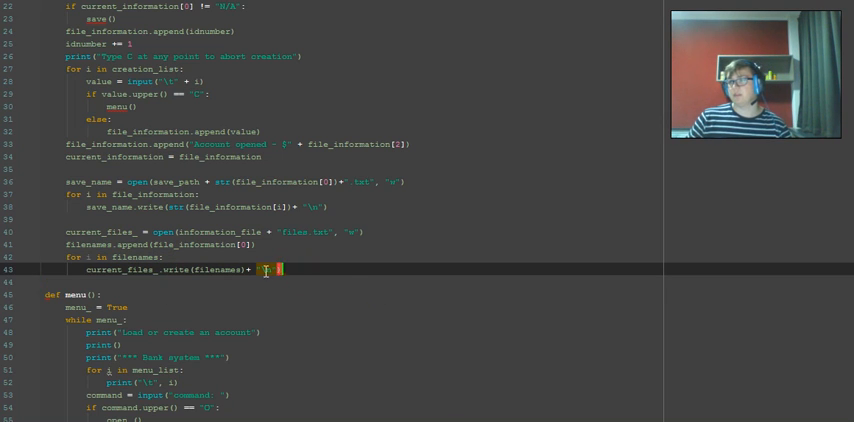
pyautogui.press('BackSpace')
pyautogui.moveTo(280, 269)
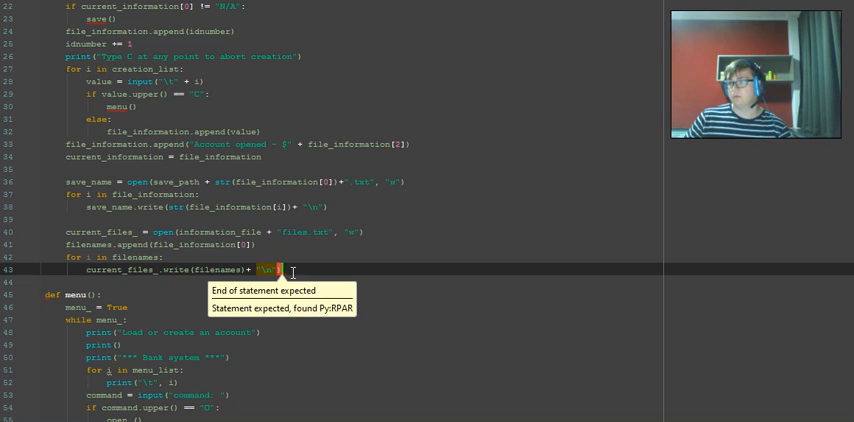
pyautogui.write(')')
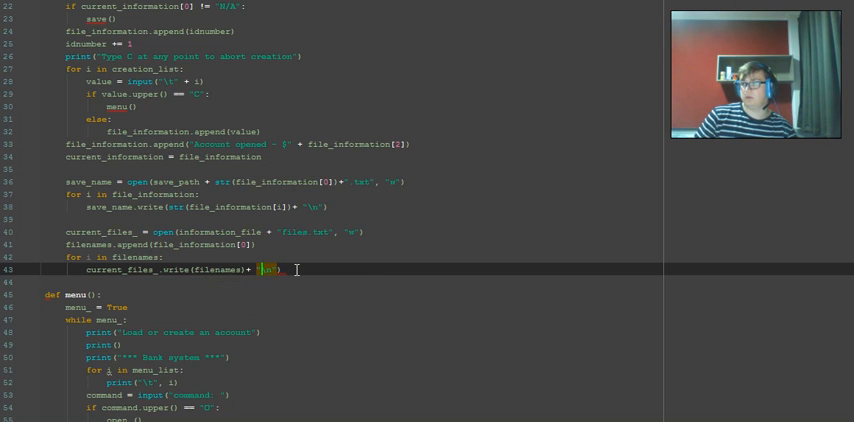
pyautogui.press('Left')
pyautogui.press('Left')
pyautogui.press('Left')
pyautogui.press('BackSpace')
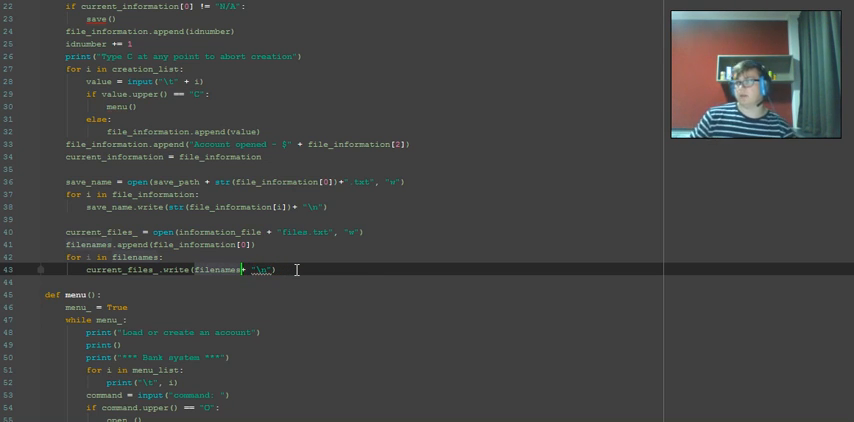
pyautogui.click(387, 273)
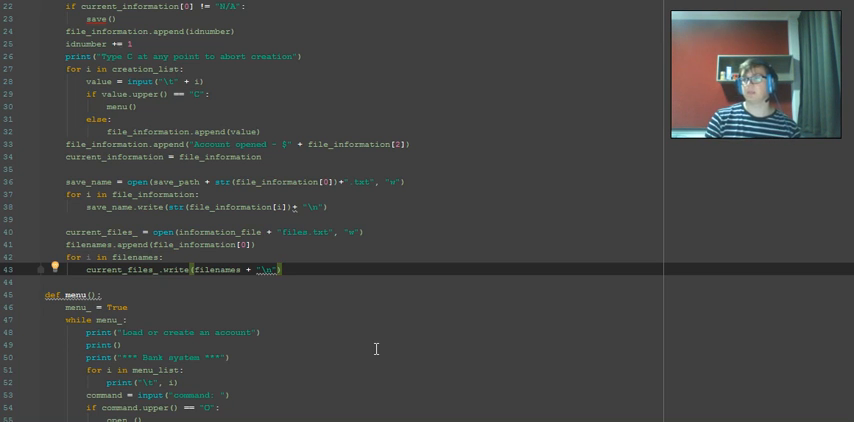
# - Paste another copy of the account-file saving lines below the files loop and rename its variable to id_file
pyautogui.press('Return')
pyautogui.press('Return')
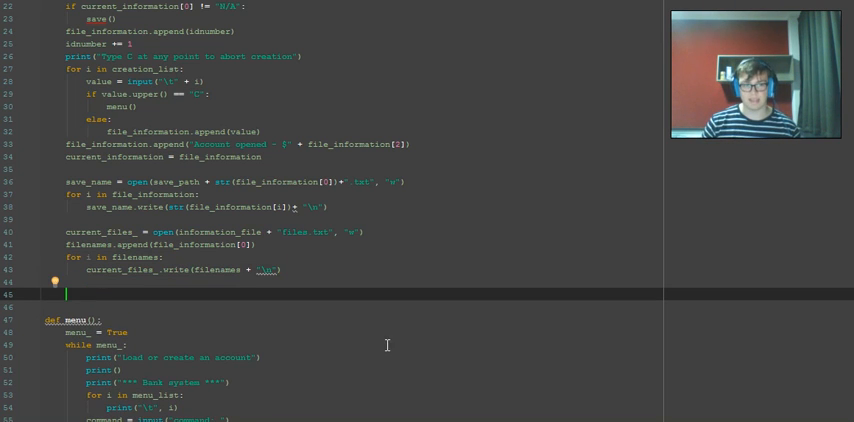
pyautogui.press('BackSpace')
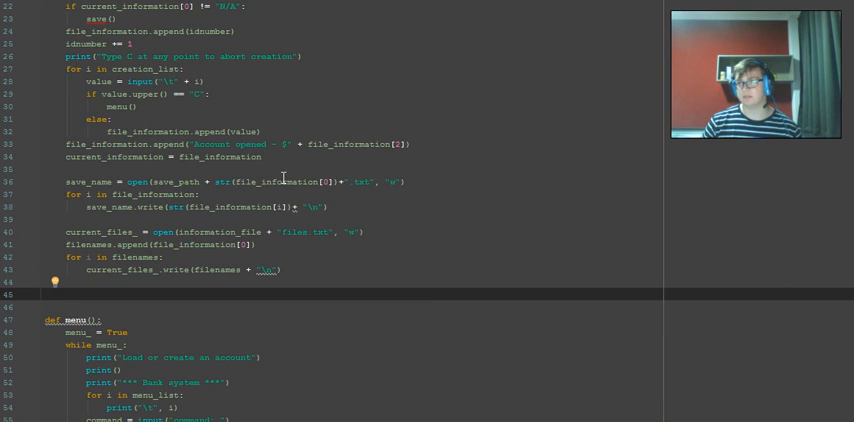
pyautogui.moveTo(338, 206); pyautogui.dragTo(139, 177)
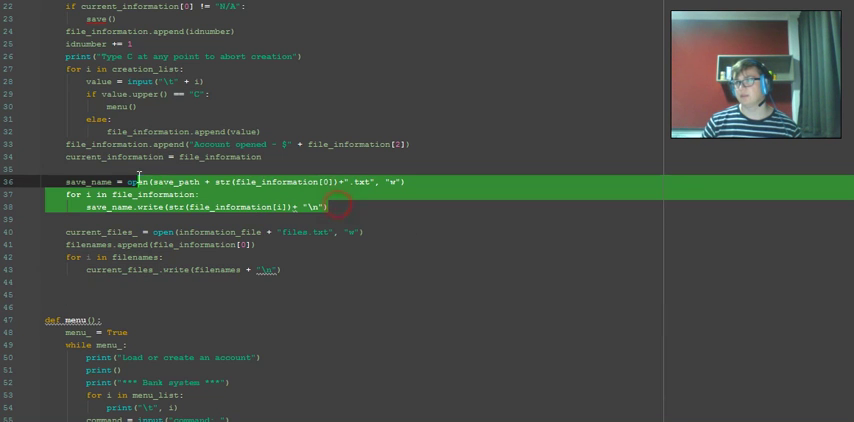
pyautogui.rightClick(71, 184)
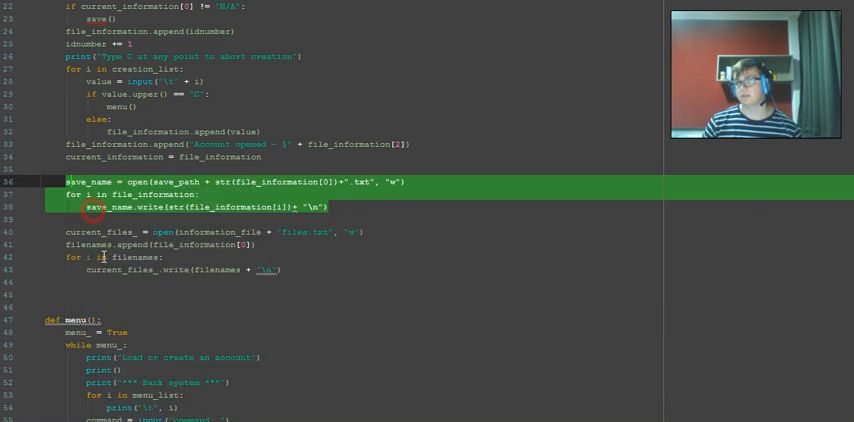
pyautogui.click(86, 284)
pyautogui.write('save_name = open(save_path + str(file_information[0])+".txt", "w")     for i in file_information:         save_name.write(str(file_information[i])+ "\\n")')
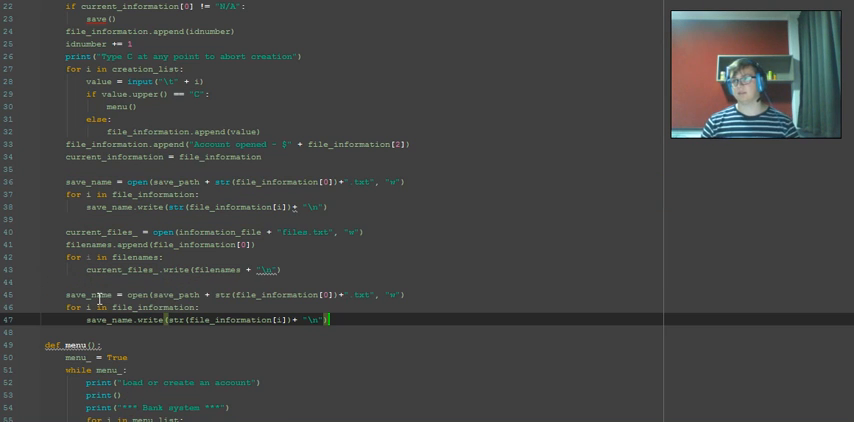
pyautogui.scroll(-2, 77, 193)
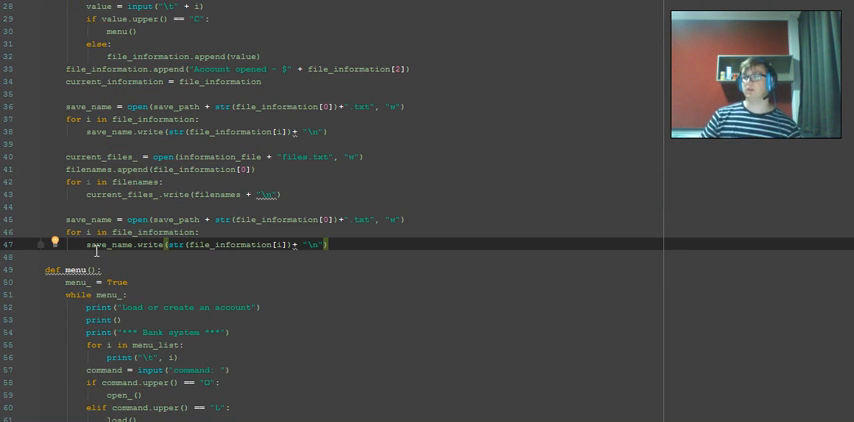
pyautogui.click(108, 216)
pyautogui.press('BackSpace')
pyautogui.press('BackSpace')
pyautogui.press('BackSpace')
pyautogui.press('BackSpace')
pyautogui.press('BackSpace')
pyautogui.press('BackSpace')
pyautogui.press('BackSpace')
pyautogui.press('BackSpace')
pyautogui.press('BackSpace')
pyautogui.write('id')
pyautogui.press('BackSpace')
pyautogui.write('_file')
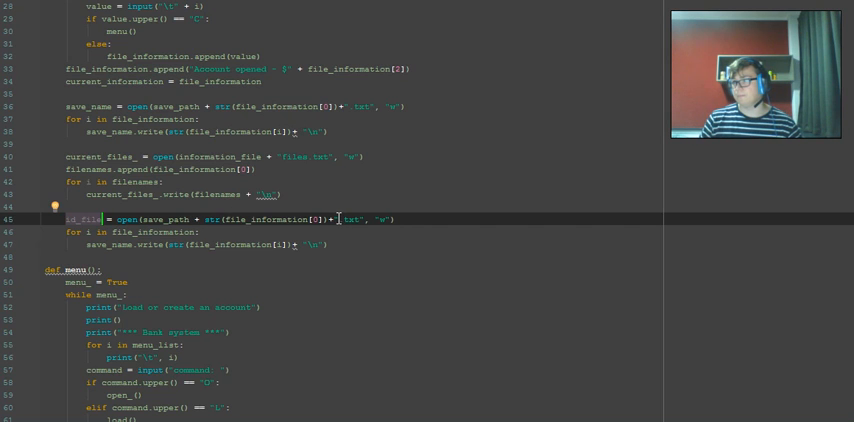
# - Make id_file open information_file + "bankid.txt" instead of the id-based save_path name
pyautogui.moveTo(339, 218); pyautogui.dragTo(202, 218)
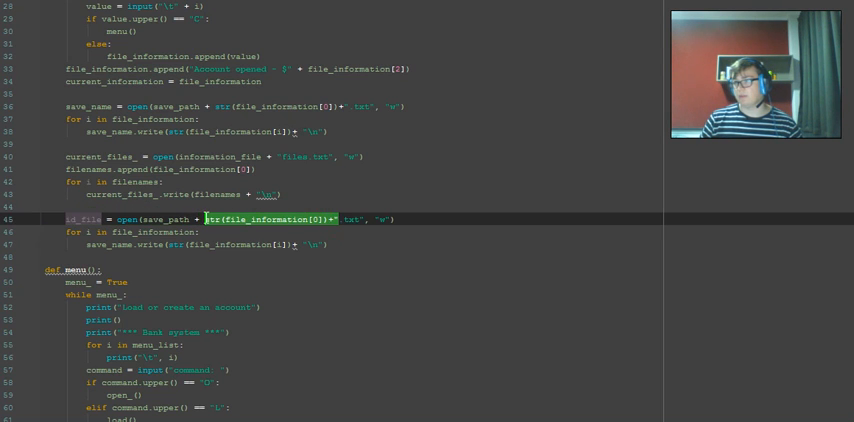
pyautogui.press('BackSpace')
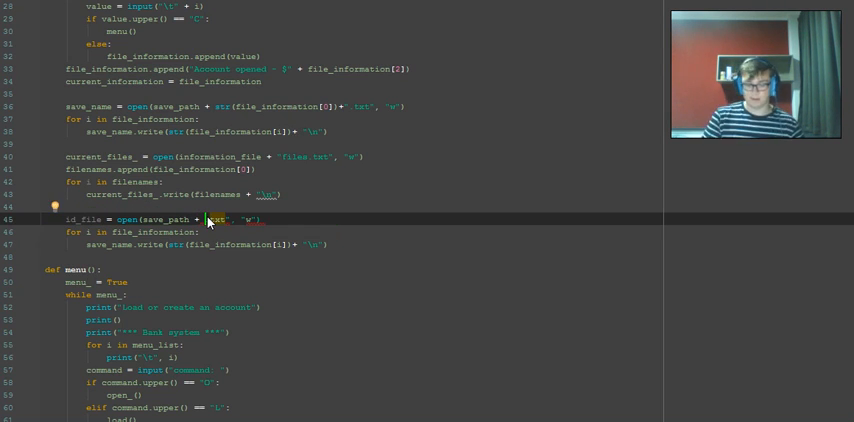
pyautogui.write('"')
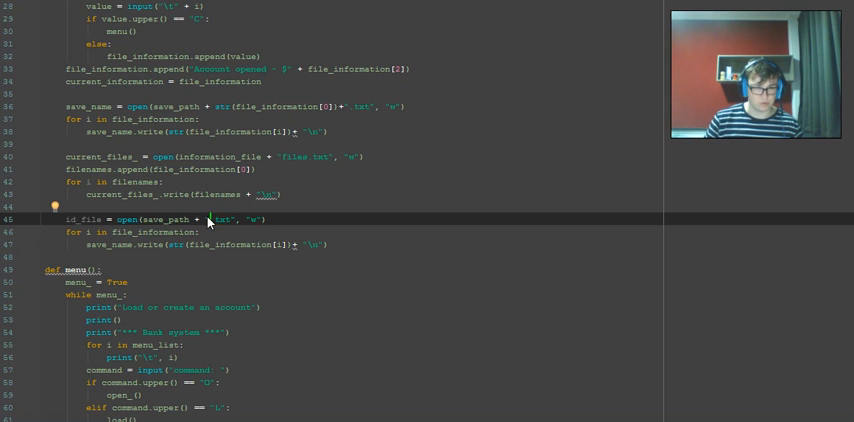
pyautogui.write('bankid')
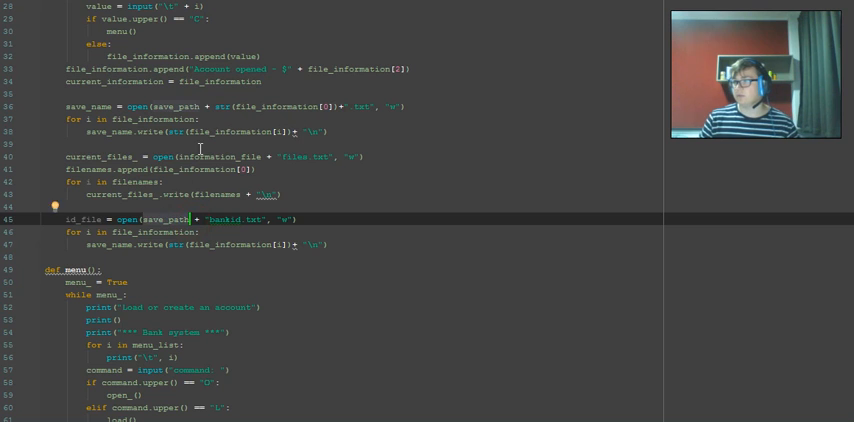
pyautogui.click(203, 146)
pyautogui.doubleClick(201, 158)
pyautogui.rightClick(201, 158)
pyautogui.click(210, 183)
pyautogui.click(166, 219)
pyautogui.doubleClick(166, 219)
pyautogui.rightClick(166, 219)
pyautogui.click(190, 267)
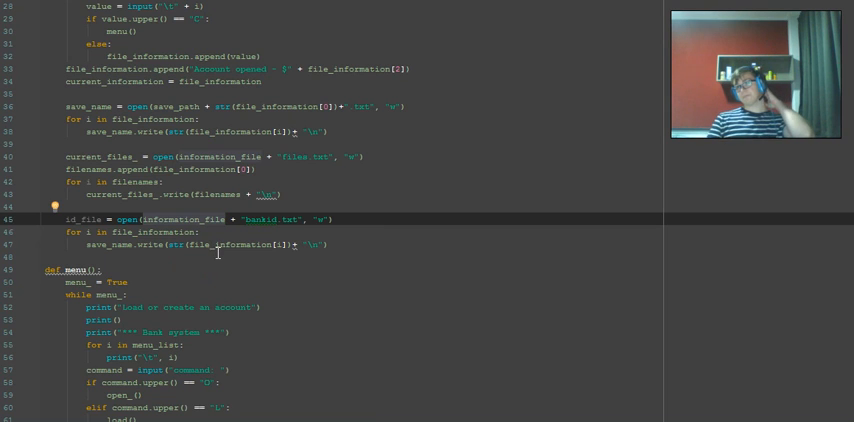
# - Remove the copied for-loop so a single dedented id_file.write line follows the bankid.txt open
pyautogui.moveTo(170, 232); pyautogui.dragTo(66, 232)
pyautogui.press('BackSpace')
pyautogui.press('BackSpace')
pyautogui.click(89, 233)
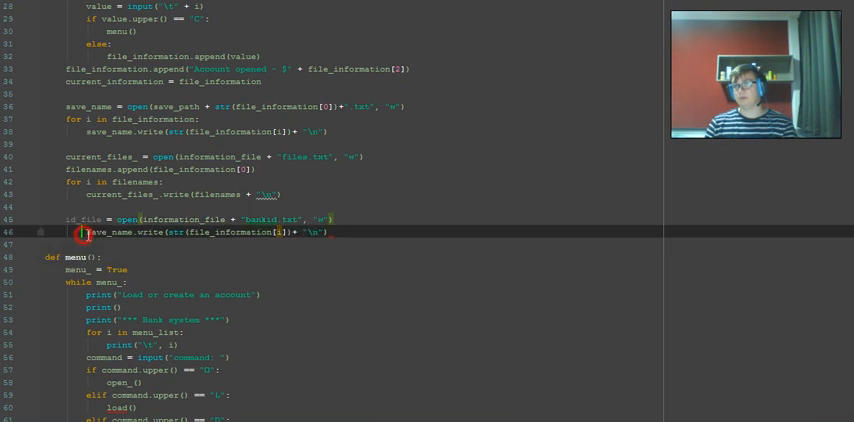
pyautogui.press('BackSpace')
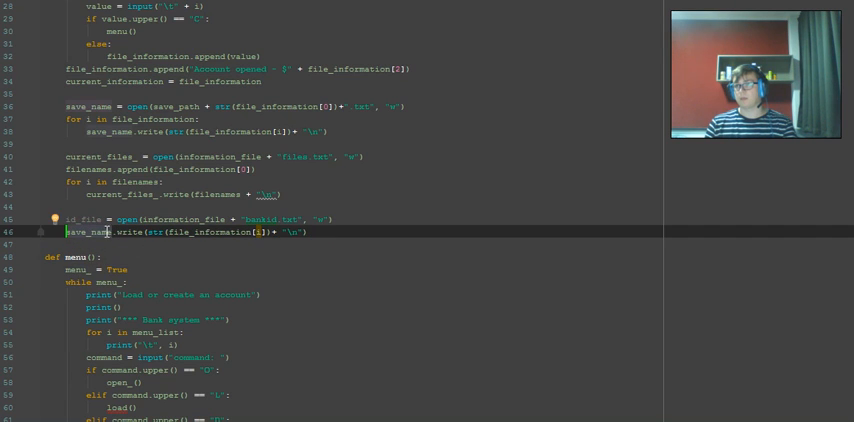
pyautogui.click(112, 233)
pyautogui.press('BackSpace')
pyautogui.press('BackSpace')
pyautogui.press('BackSpace')
pyautogui.press('BackSpace')
pyautogui.press('BackSpace')
pyautogui.press('BackSpace')
pyautogui.write('id')
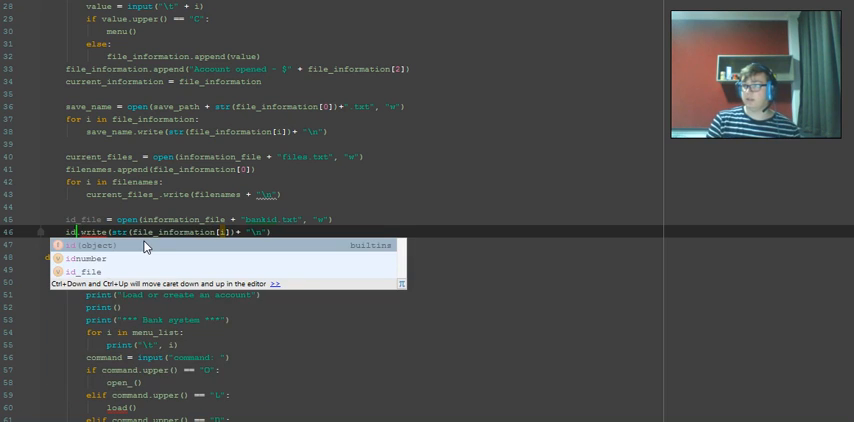
pyautogui.press('Down')
pyautogui.press('Down')
pyautogui.press('Return')
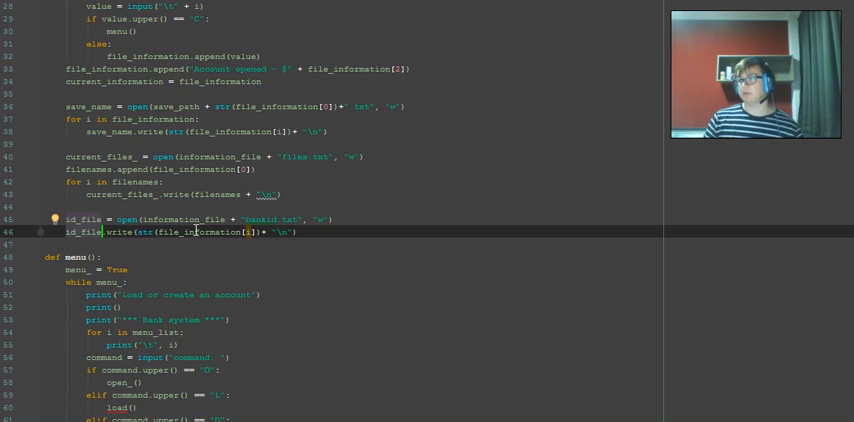
# - Change the written value to idnumber with no trailing "\n"
pyautogui.click(262, 232)
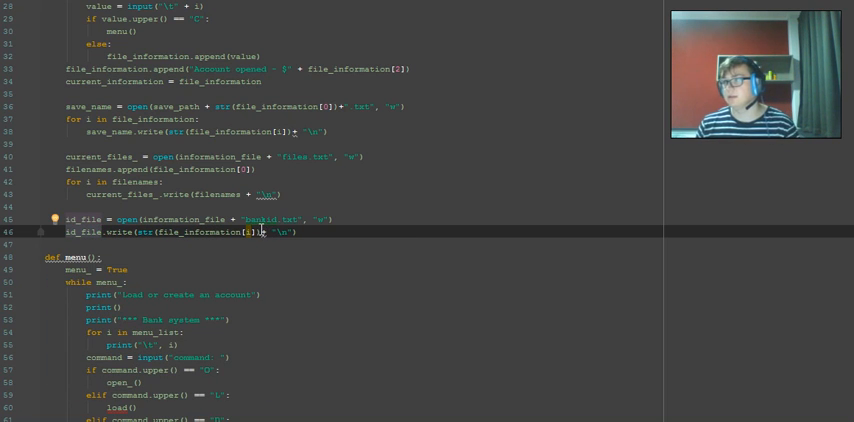
pyautogui.moveTo(262, 232); pyautogui.dragTo(137, 232)
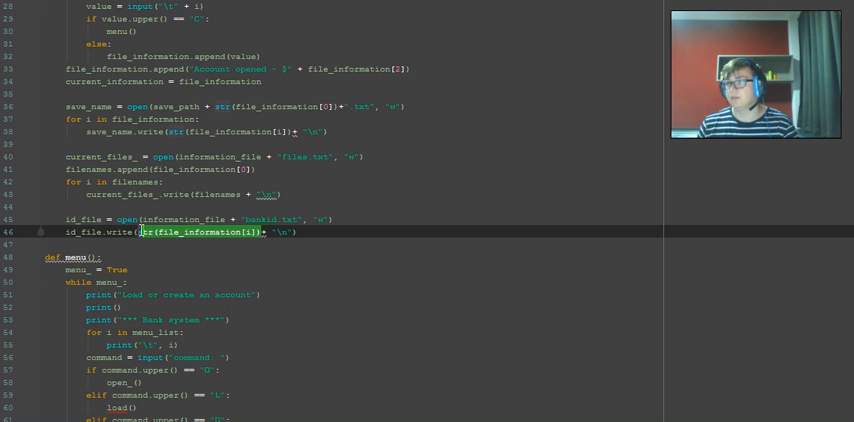
pyautogui.press('BackSpace')
pyautogui.scroll(1, 166, 239)
pyautogui.scroll(1, 166, 239)
pyautogui.scroll(-1, 166, 239)
pyautogui.write('idnumber')
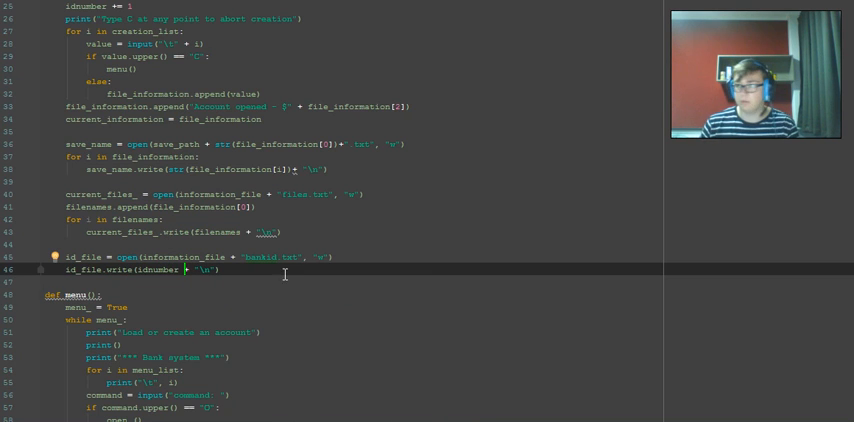
pyautogui.press('BackSpace')
pyautogui.press('BackSpace')
pyautogui.press('BackSpace')
pyautogui.press('BackSpace')
pyautogui.press('BackSpace')
pyautogui.press('BackSpace')
pyautogui.press('BackSpace')
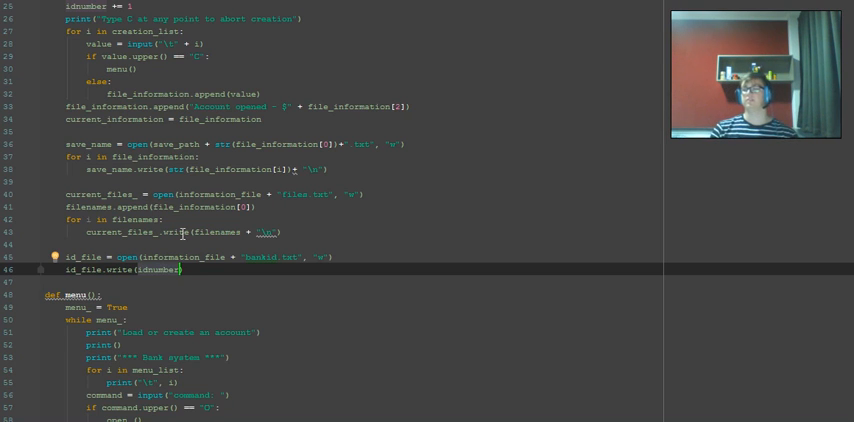
pyautogui.write(')')
pyautogui.scroll(4, 246, 244)
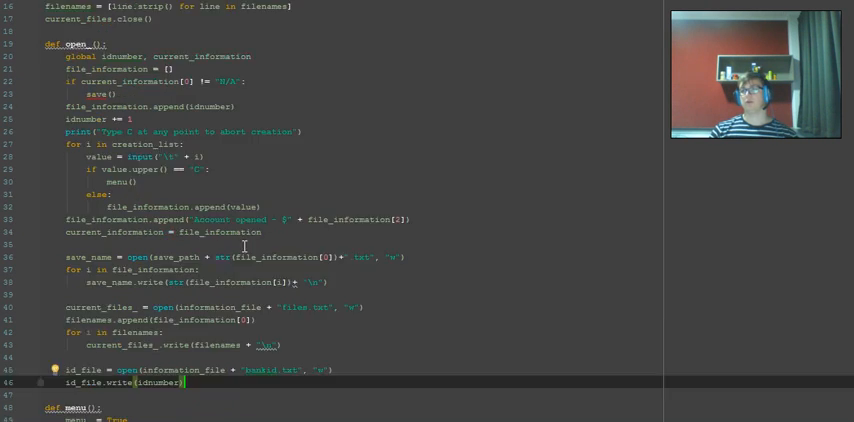
pyautogui.scroll(4, 243, 245)
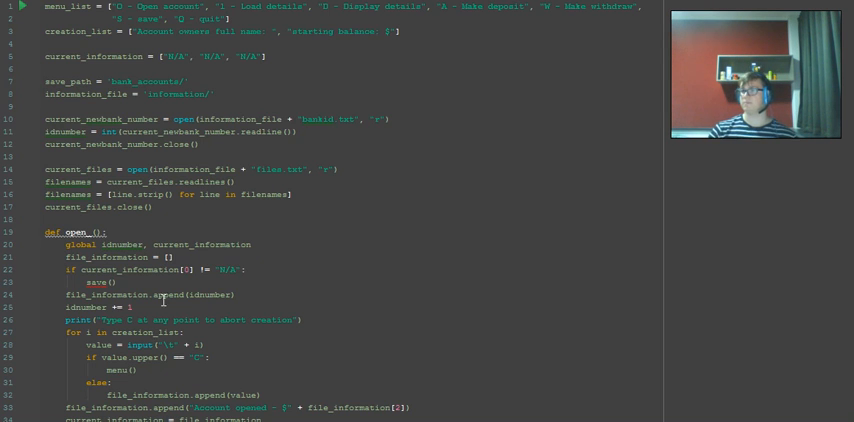
pyautogui.scroll(-3, 166, 284)
pyautogui.scroll(-10, 160, 200)
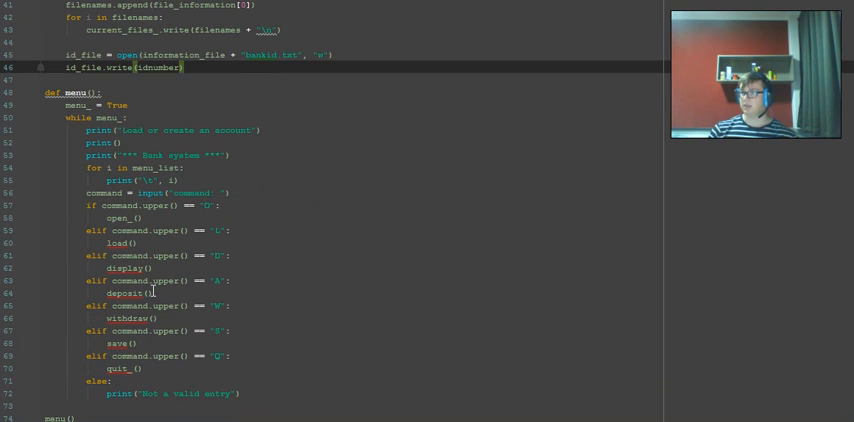